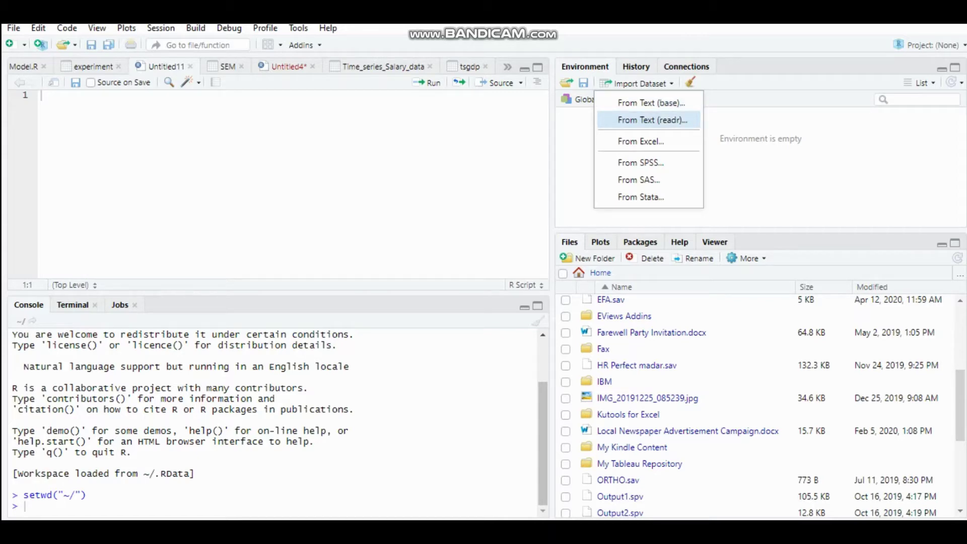
{"action": "key", "text": "ctrl+alt+d"}
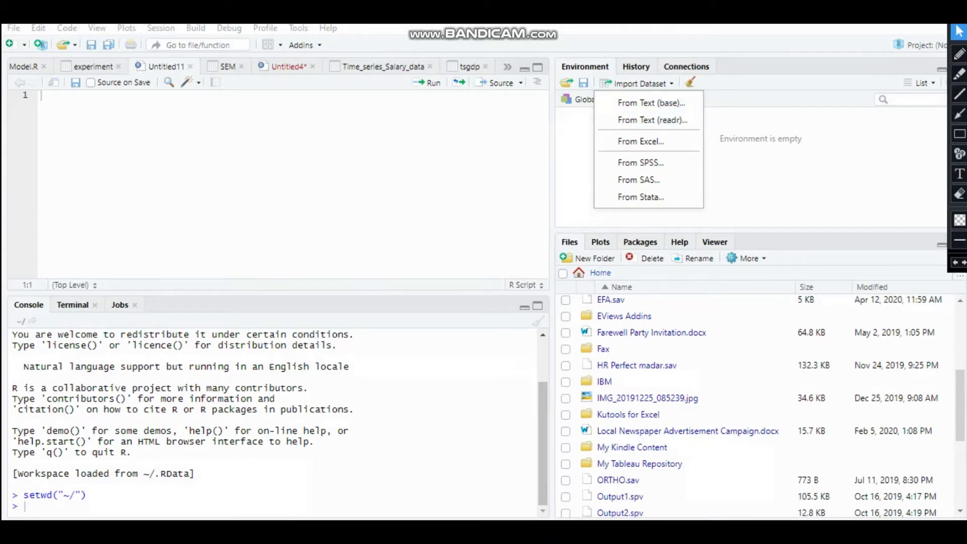
{"action": "left_click", "coordinate": [959, 54]}
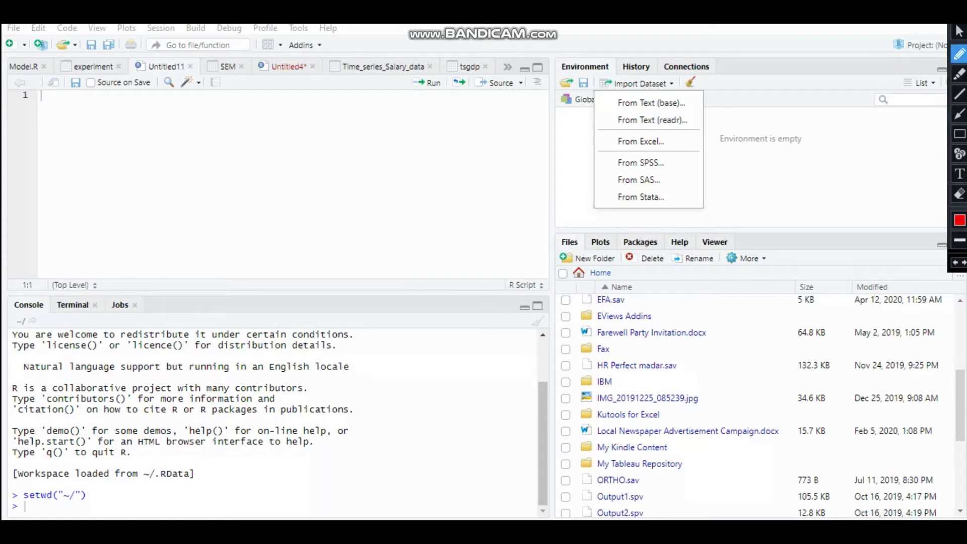
{"action": "mouse_move", "coordinate": [640, 114]}
{"action": "left_mouse_down"}
{"action": "mouse_move", "coordinate": [669, 113]}
{"action": "mouse_move", "coordinate": [641, 129]}
{"action": "left_mouse_up"}
{"action": "double_click", "coordinate": [959, 193]}
{"action": "left_click", "coordinate": [959, 54]}
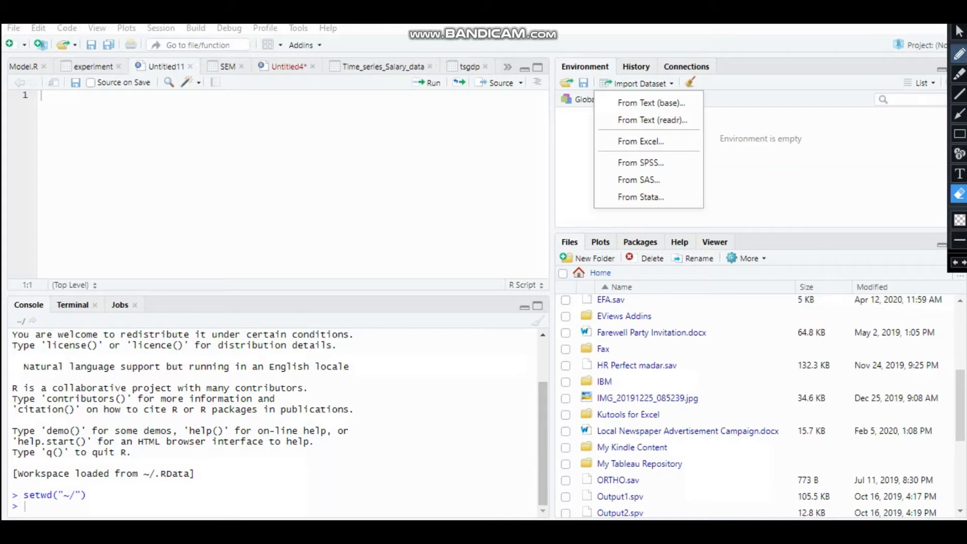
{"action": "mouse_move", "coordinate": [661, 132]}
{"action": "left_mouse_down"}
{"action": "mouse_move", "coordinate": [627, 130]}
{"action": "mouse_move", "coordinate": [674, 146]}
{"action": "mouse_move", "coordinate": [655, 134]}
{"action": "left_mouse_up"}
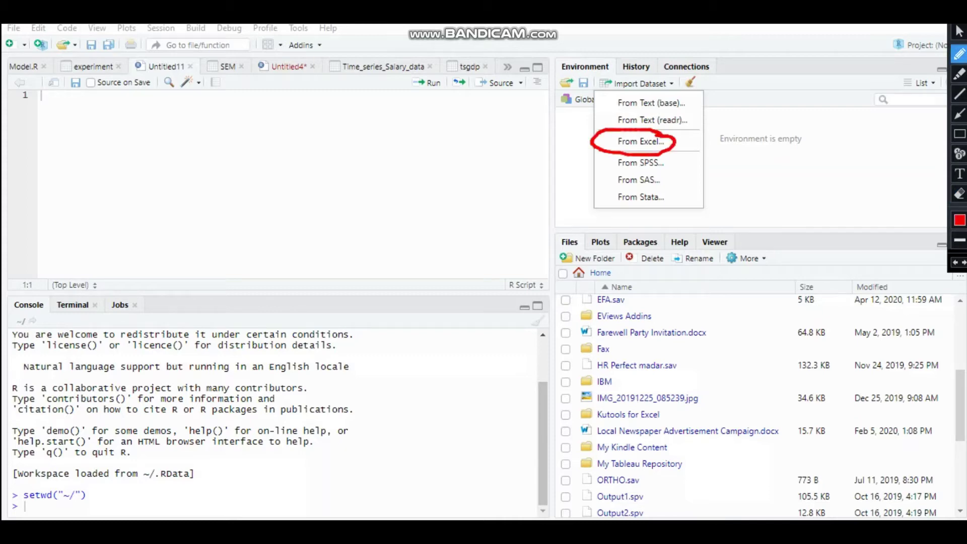
{"action": "left_click", "coordinate": [959, 194]}
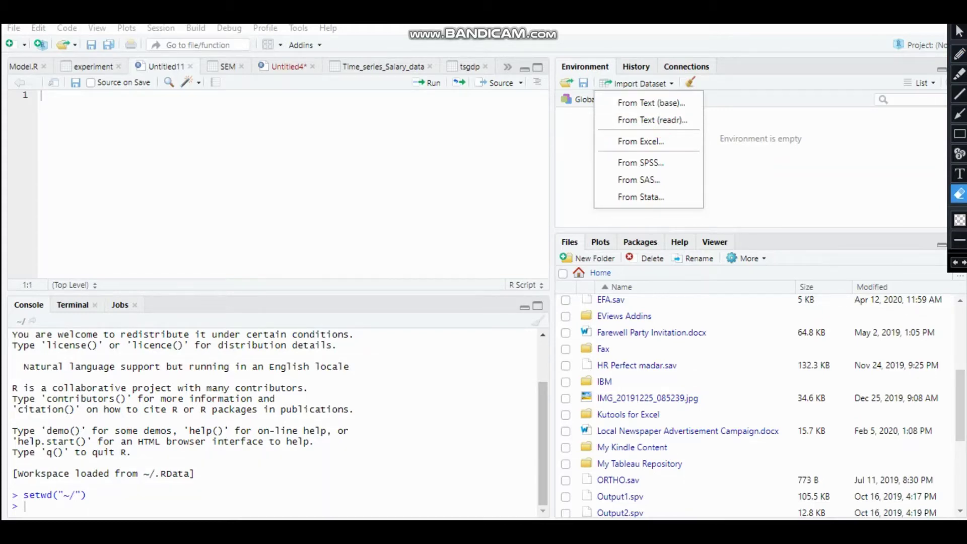
{"action": "left_click", "coordinate": [959, 54]}
{"action": "mouse_move", "coordinate": [664, 156]}
{"action": "left_mouse_down"}
{"action": "mouse_move", "coordinate": [654, 154]}
{"action": "mouse_move", "coordinate": [663, 165]}
{"action": "mouse_move", "coordinate": [657, 154]}
{"action": "left_mouse_up"}
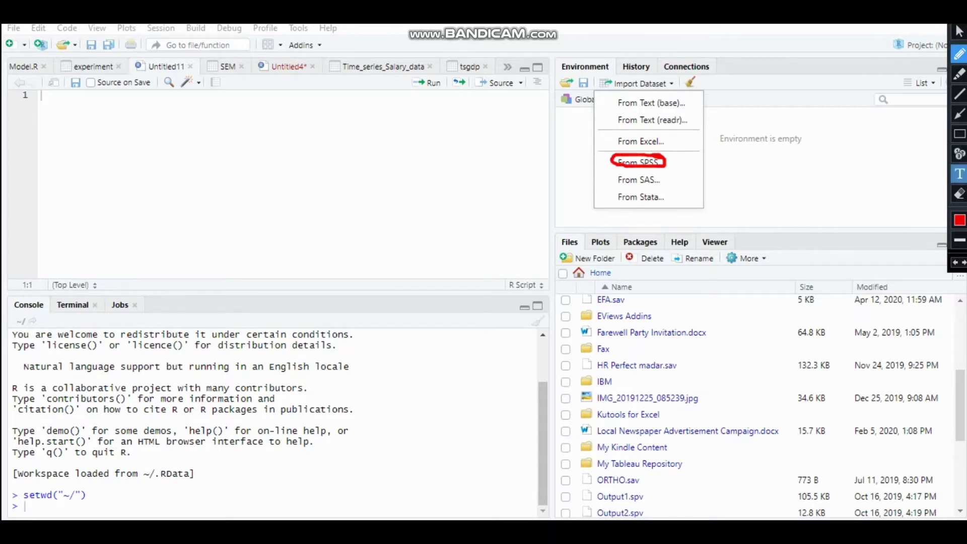
{"action": "double_click", "coordinate": [959, 194]}
{"action": "left_click", "coordinate": [959, 54]}
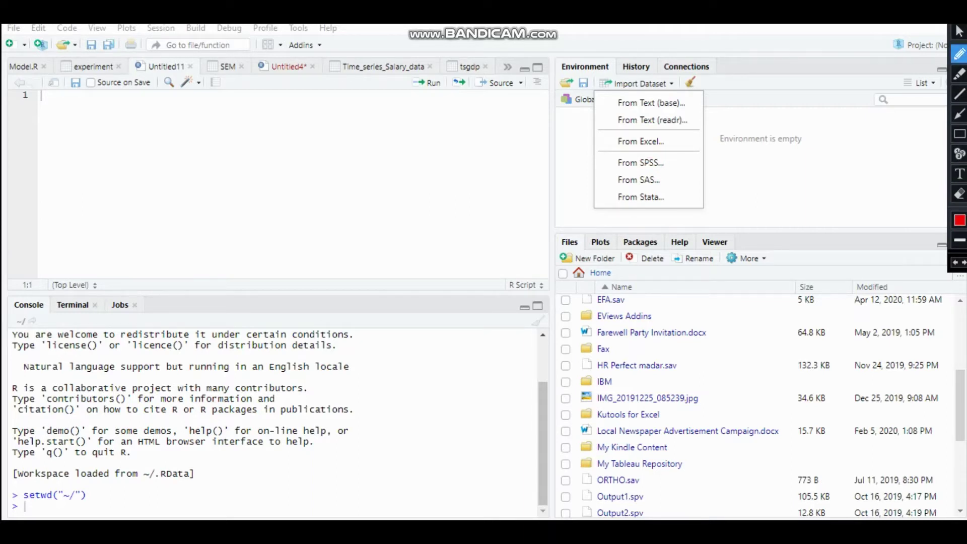
{"action": "mouse_move", "coordinate": [669, 165]}
{"action": "left_mouse_down"}
{"action": "mouse_move", "coordinate": [572, 181]}
{"action": "mouse_move", "coordinate": [665, 217]}
{"action": "mouse_move", "coordinate": [677, 175]}
{"action": "left_mouse_up"}
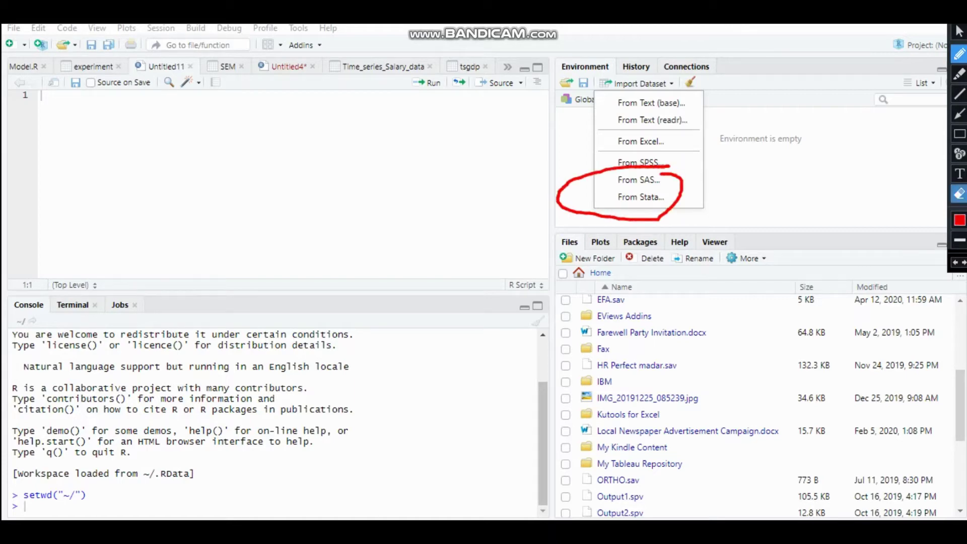
{"action": "left_click", "coordinate": [959, 193]}
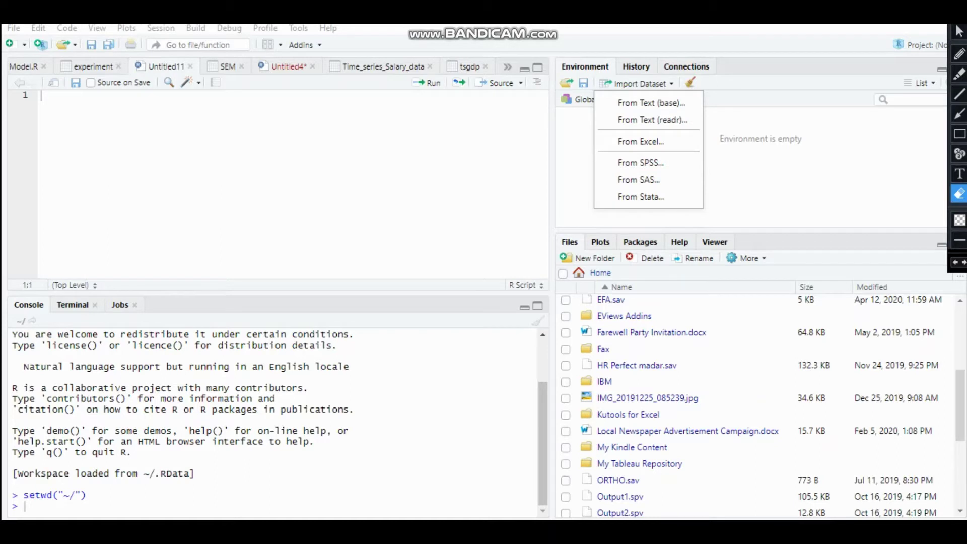
{"action": "key", "text": "Escape"}
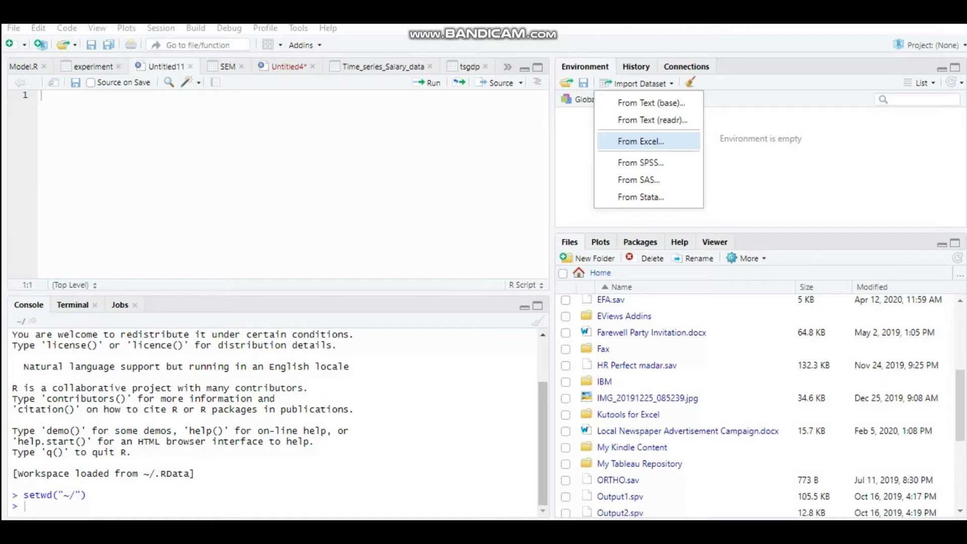
Try to import the Data file from Downloads, R for Youtube, R with the Excel import option, and dismiss the import
{"action": "left_click", "coordinate": [640, 140]}
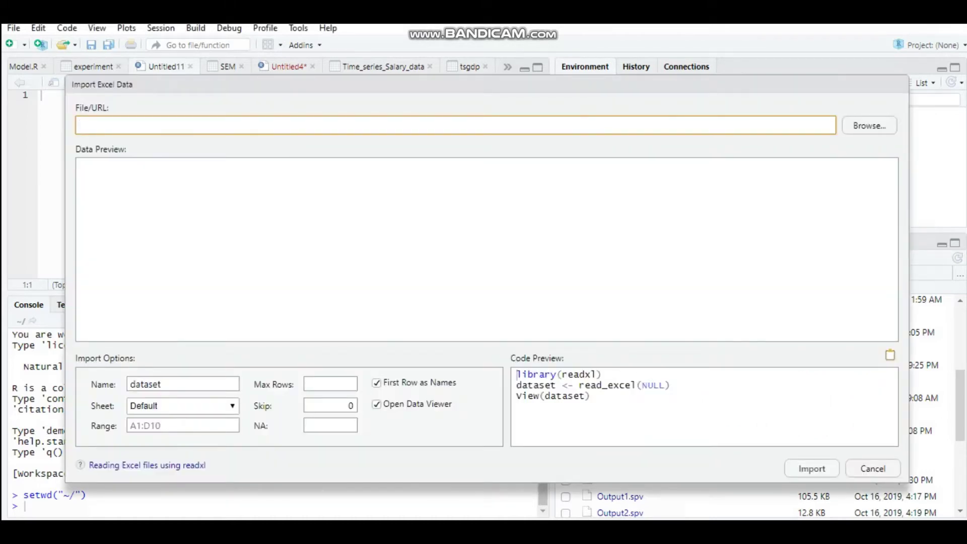
{"action": "left_click", "coordinate": [868, 125]}
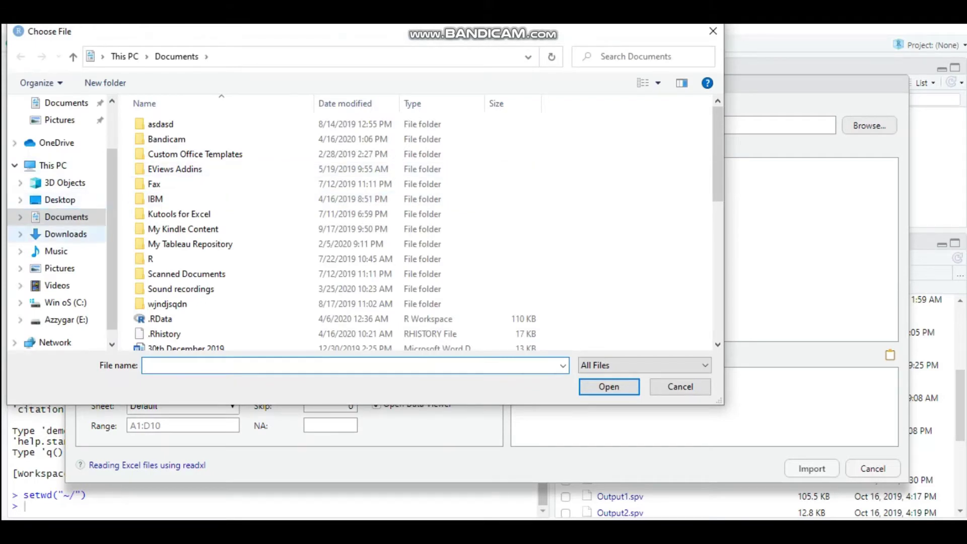
{"action": "left_click", "coordinate": [65, 234]}
{"action": "double_click", "coordinate": [332, 160]}
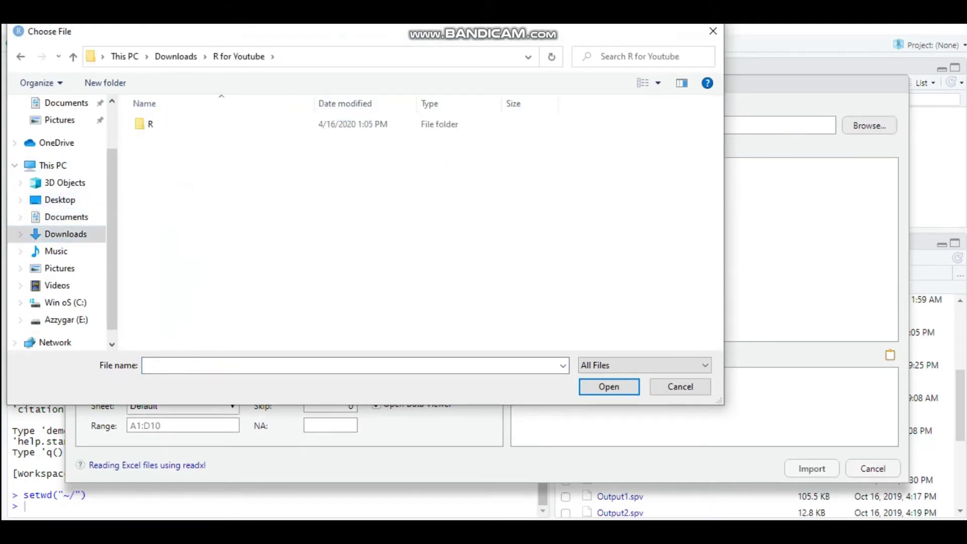
{"action": "double_click", "coordinate": [151, 123]}
{"action": "left_click", "coordinate": [179, 141]}
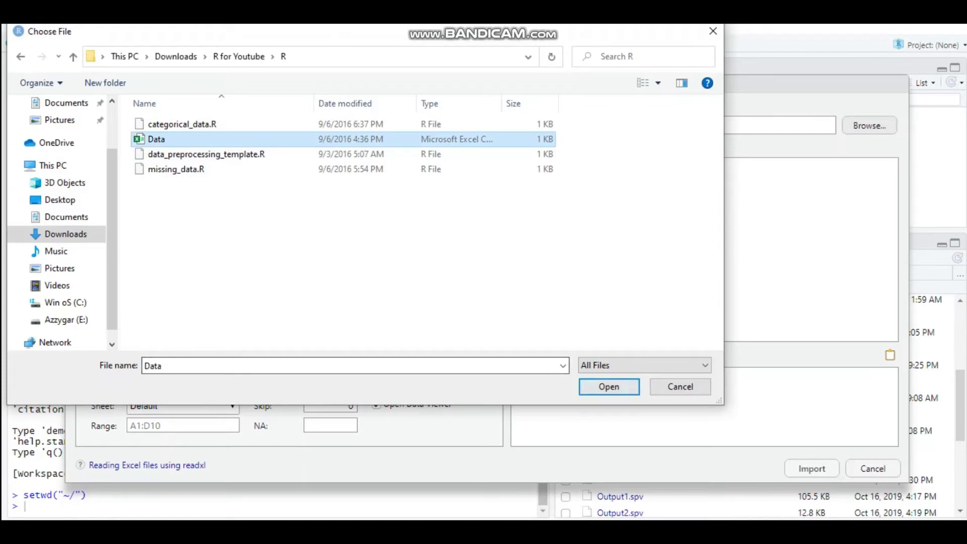
{"action": "left_click", "coordinate": [608, 386]}
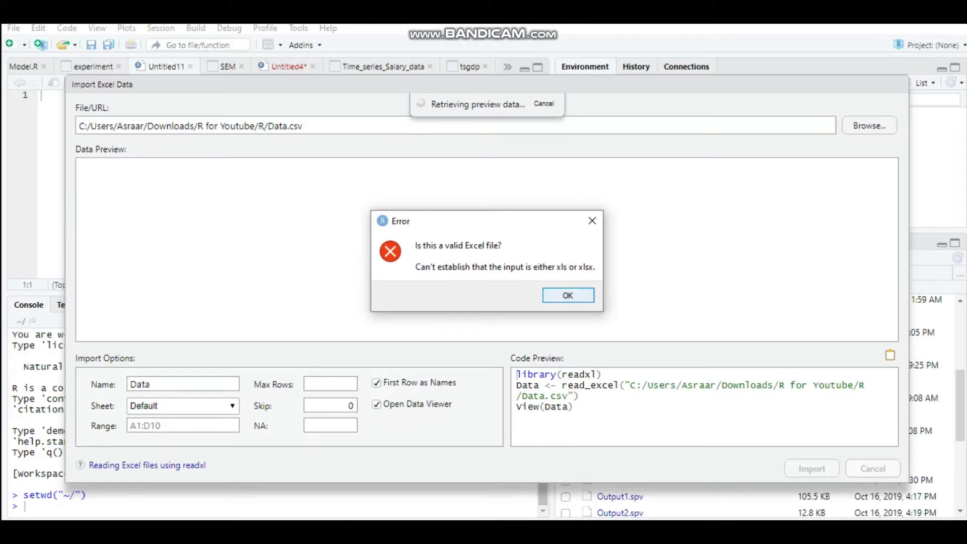
{"action": "left_click", "coordinate": [592, 221]}
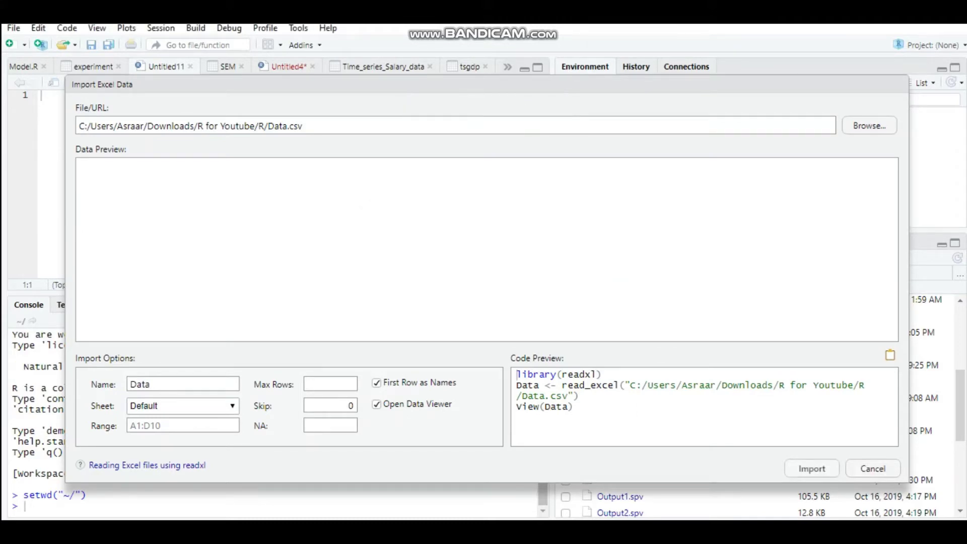
{"action": "left_click_drag", "start_coordinate": [302, 126], "coordinate": [267, 126]}
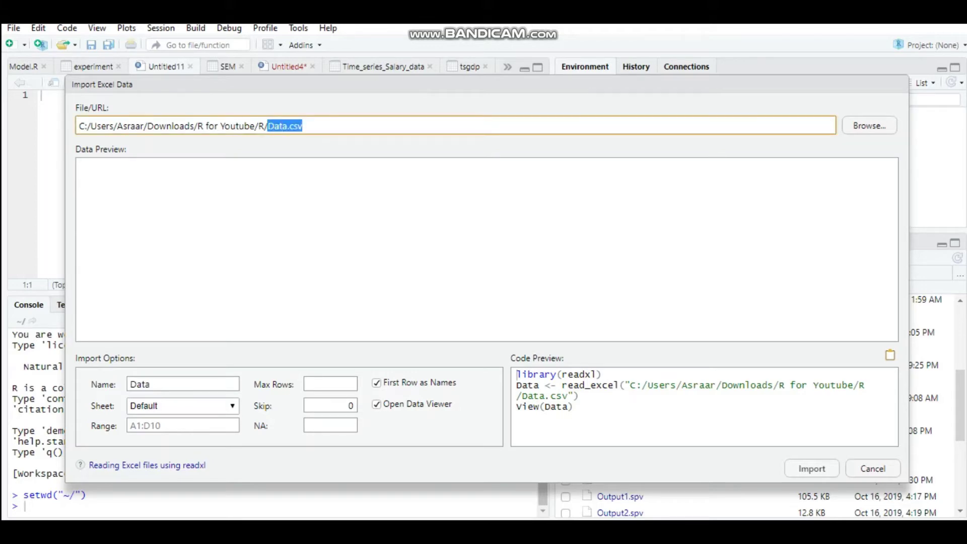
{"action": "key", "text": "Escape"}
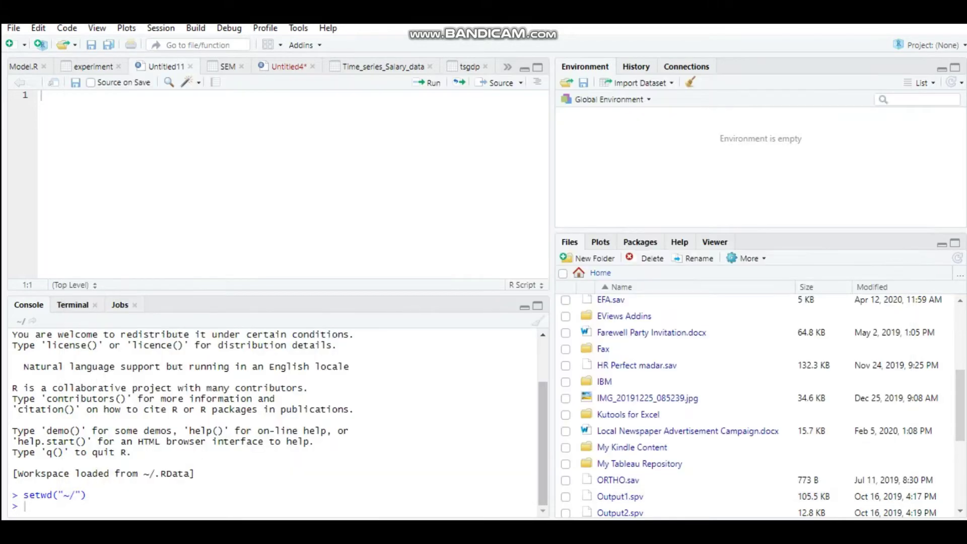
Load the Data CSV file from Downloads, R for Youtube, R into the readr text import
{"action": "left_click", "coordinate": [637, 82]}
{"action": "left_click", "coordinate": [649, 120]}
{"action": "left_click", "coordinate": [869, 125]}
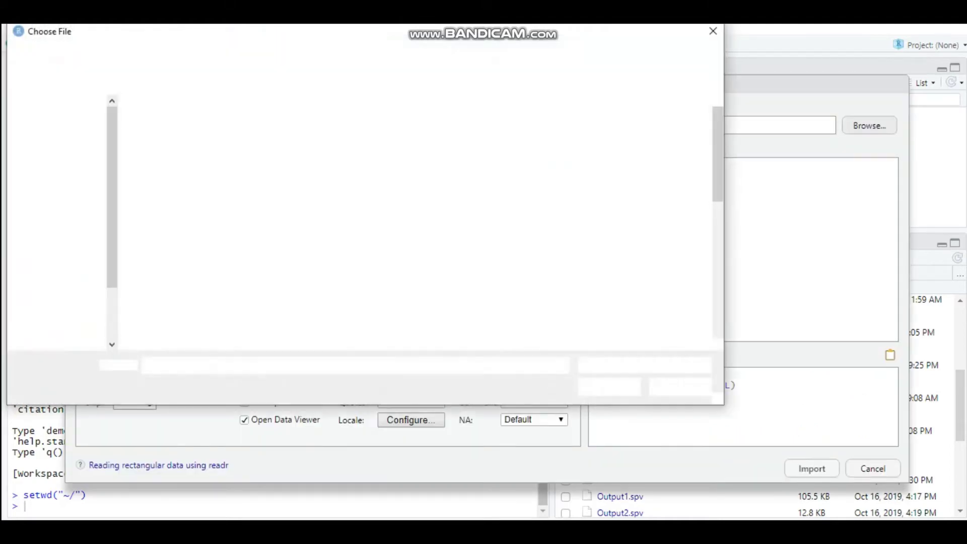
{"action": "left_click", "coordinate": [65, 148]}
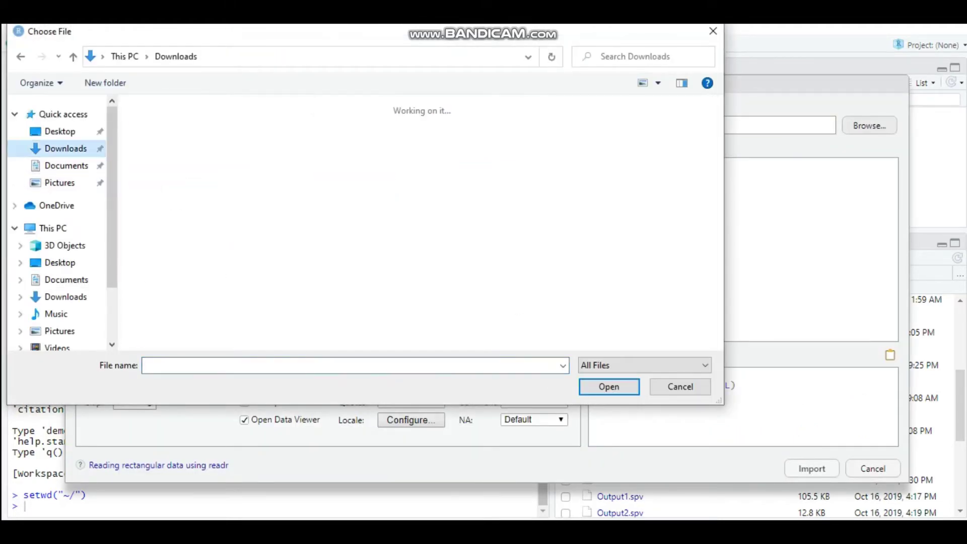
{"action": "double_click", "coordinate": [332, 156]}
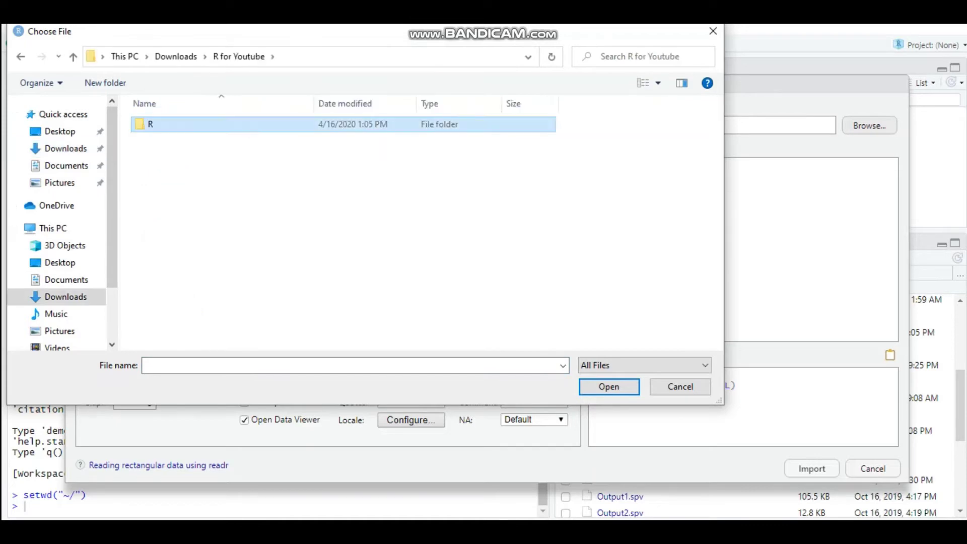
{"action": "double_click", "coordinate": [151, 124]}
{"action": "left_click", "coordinate": [156, 139]}
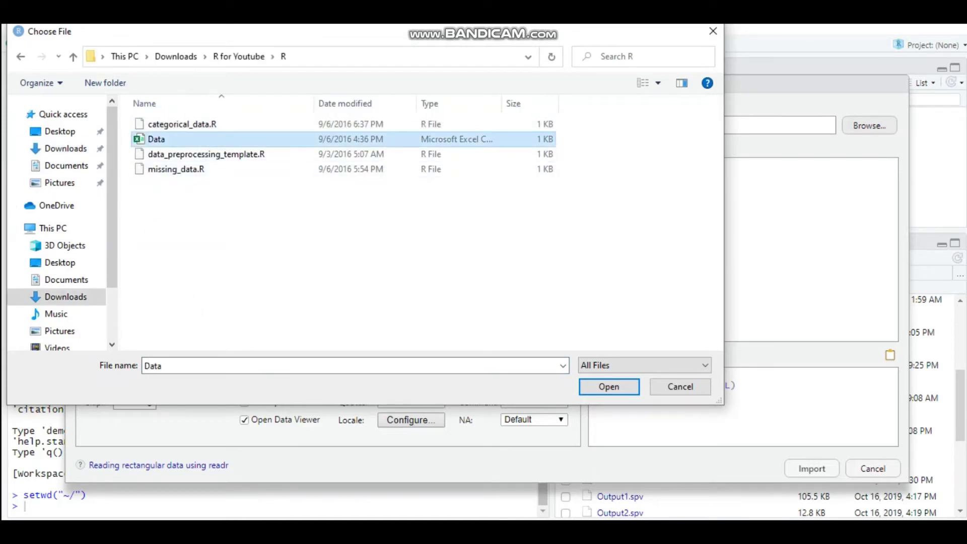
{"action": "left_click_drag", "start_coordinate": [502, 103], "coordinate": [594, 103]}
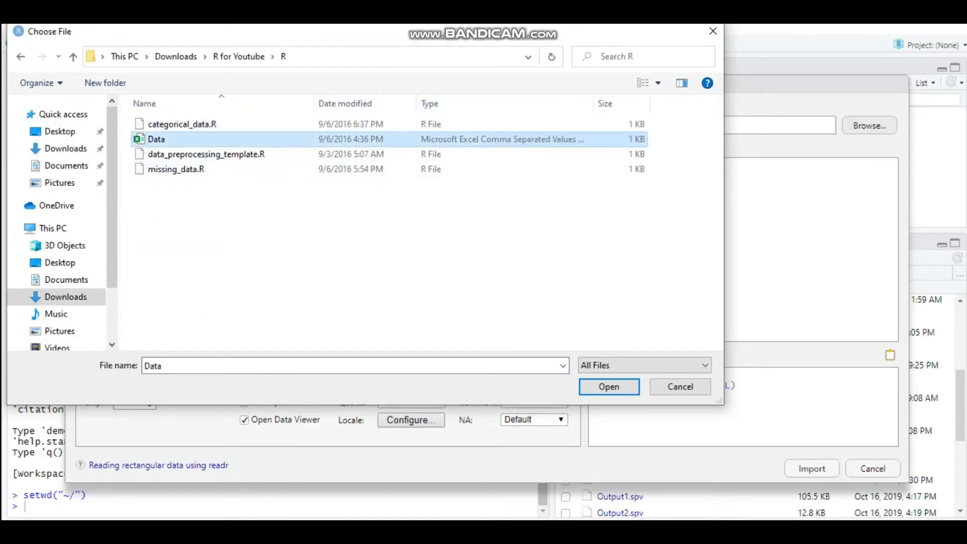
{"action": "left_click", "coordinate": [609, 386]}
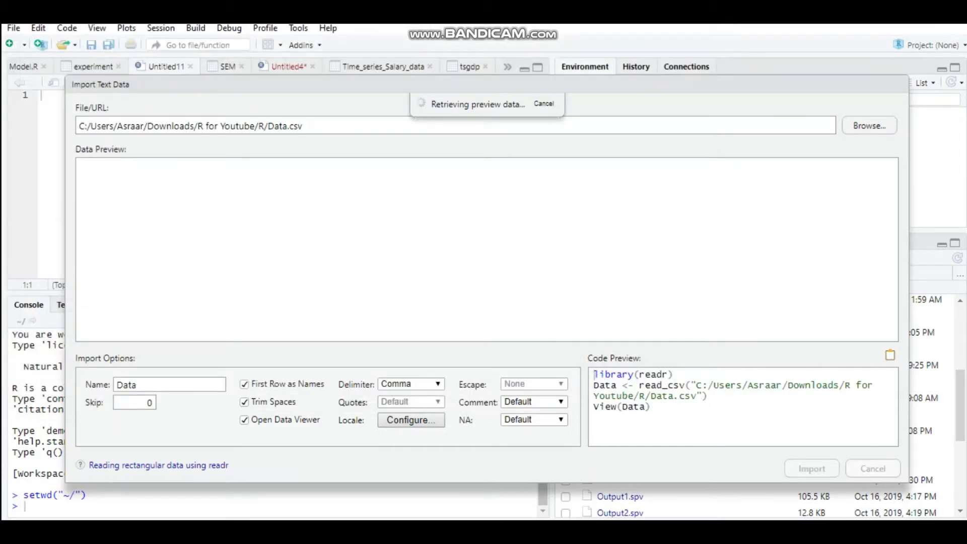
Review the data and code previews, name the dataset Data_A and import it
{"action": "scroll", "coordinate": [217, 242], "scroll_direction": "down", "scroll_amount": 2}
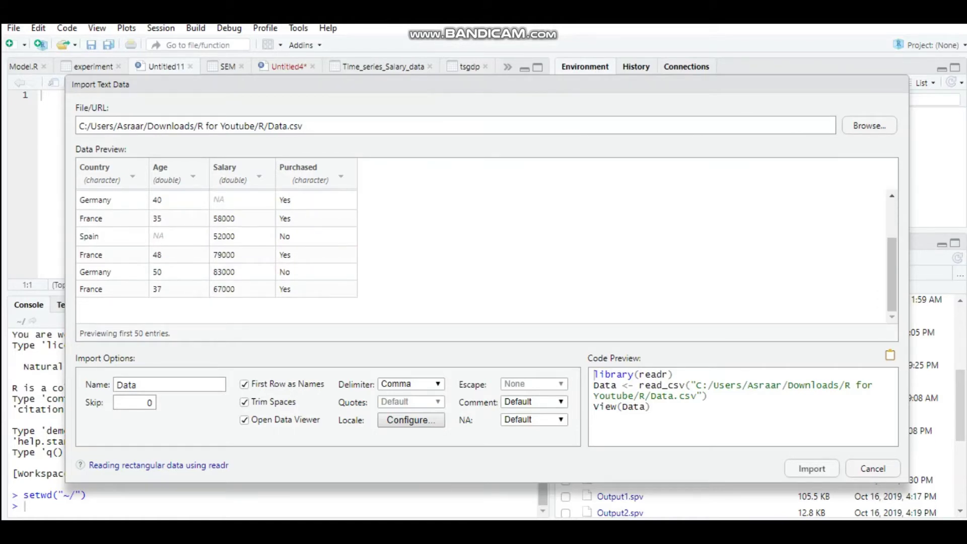
{"action": "left_click_drag", "start_coordinate": [136, 385], "coordinate": [116, 384]}
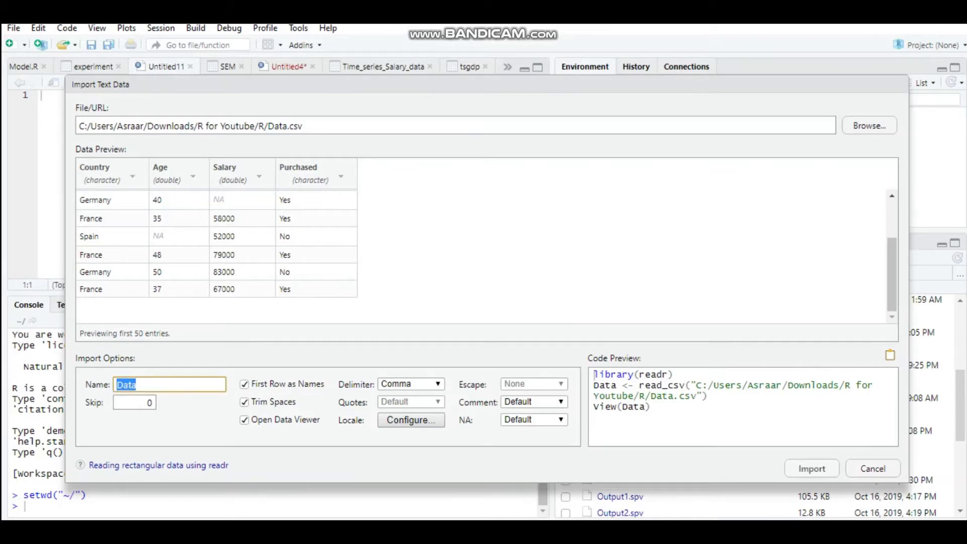
{"action": "left_click", "coordinate": [137, 385]}
{"action": "type", "text": "A"}
{"action": "left_click_drag", "start_coordinate": [594, 374], "coordinate": [663, 406]}
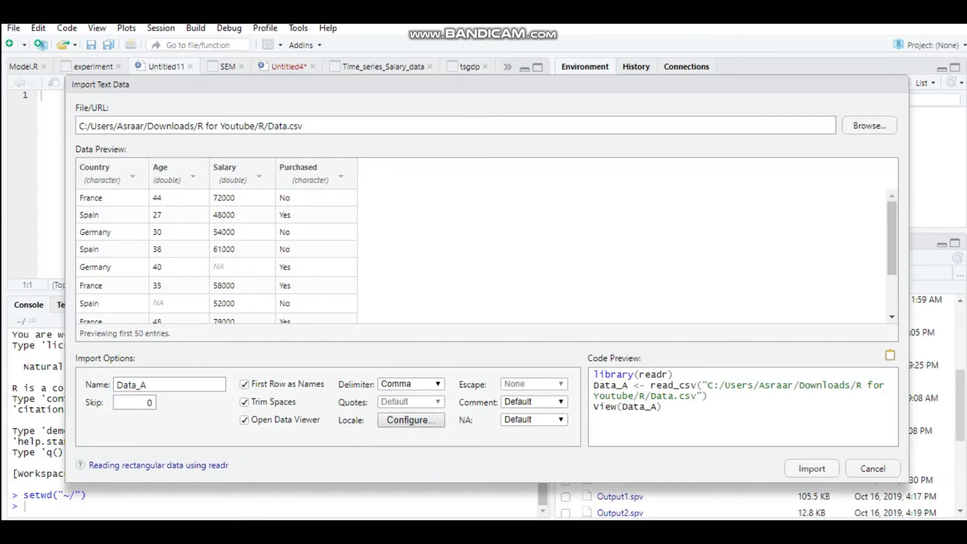
{"action": "key", "text": "Return"}
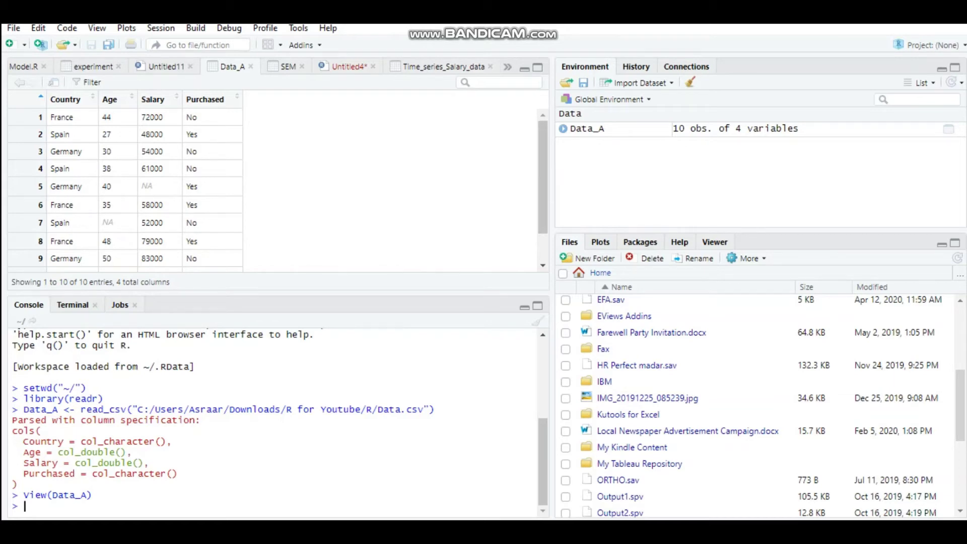
{"action": "key", "text": "ctrl+alt+d"}
{"action": "left_click", "coordinate": [958, 53]}
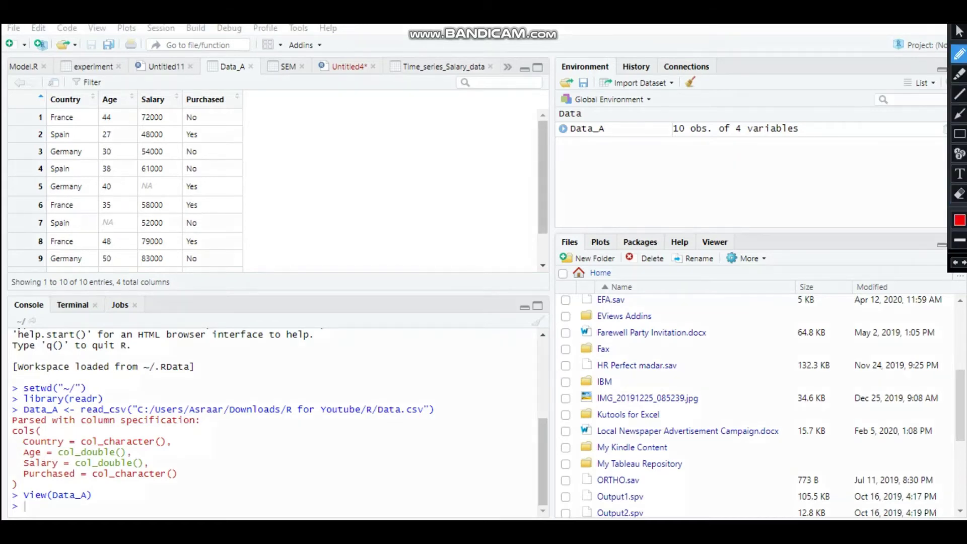
{"action": "mouse_move", "coordinate": [730, 114]}
{"action": "left_mouse_down"}
{"action": "mouse_move", "coordinate": [567, 132]}
{"action": "mouse_move", "coordinate": [797, 151]}
{"action": "mouse_move", "coordinate": [692, 115]}
{"action": "left_mouse_up"}
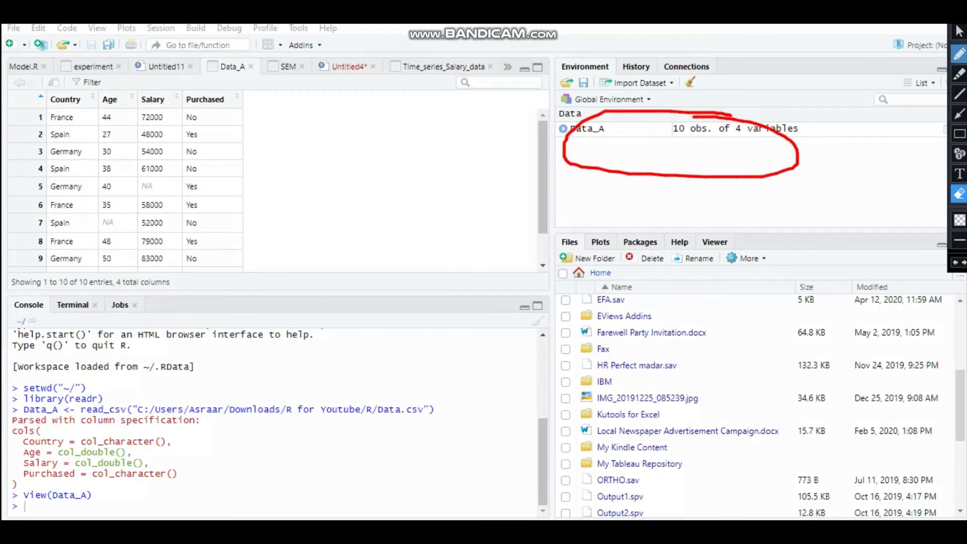
{"action": "double_click", "coordinate": [958, 193]}
{"action": "left_click", "coordinate": [959, 53]}
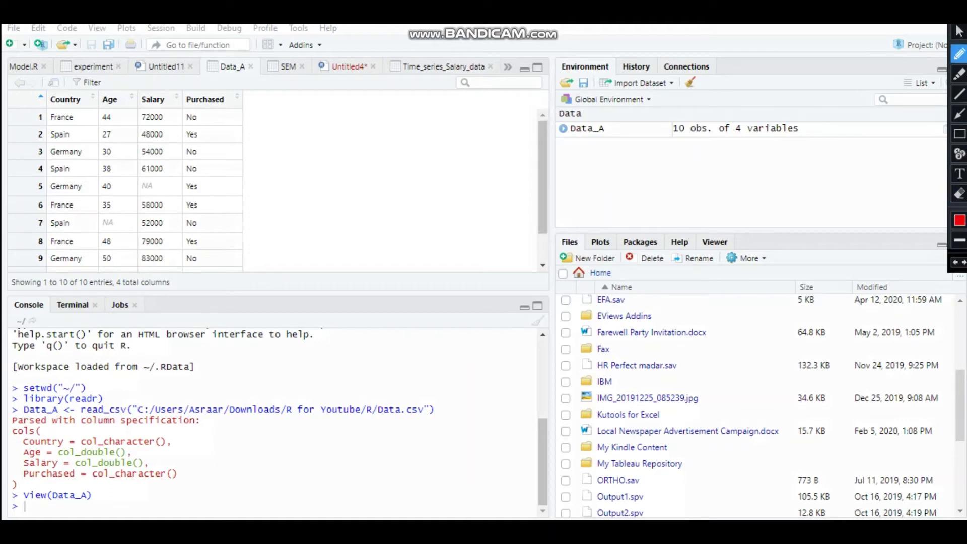
{"action": "mouse_move", "coordinate": [159, 93]}
{"action": "left_mouse_down"}
{"action": "mouse_move", "coordinate": [6, 212]}
{"action": "mouse_move", "coordinate": [184, 117]}
{"action": "left_mouse_up"}
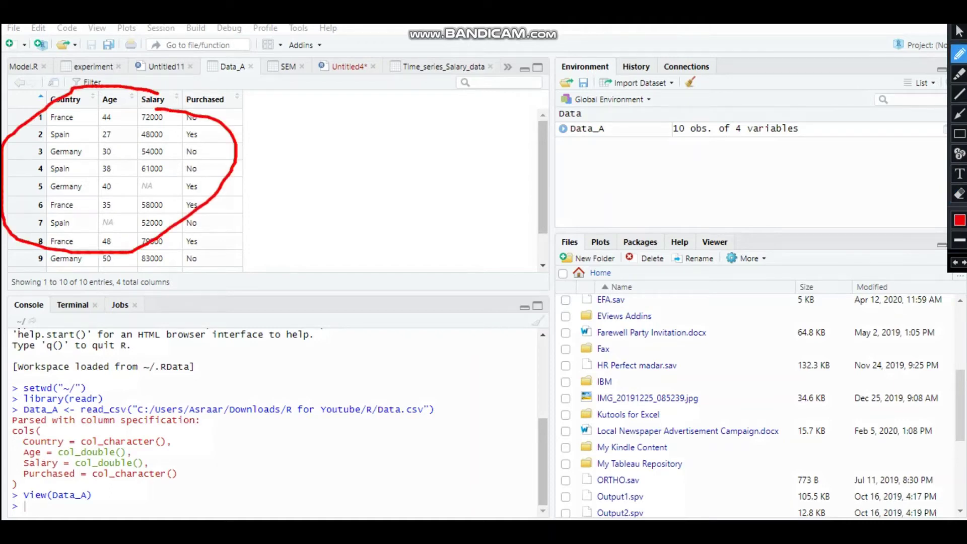
{"action": "left_click", "coordinate": [959, 194]}
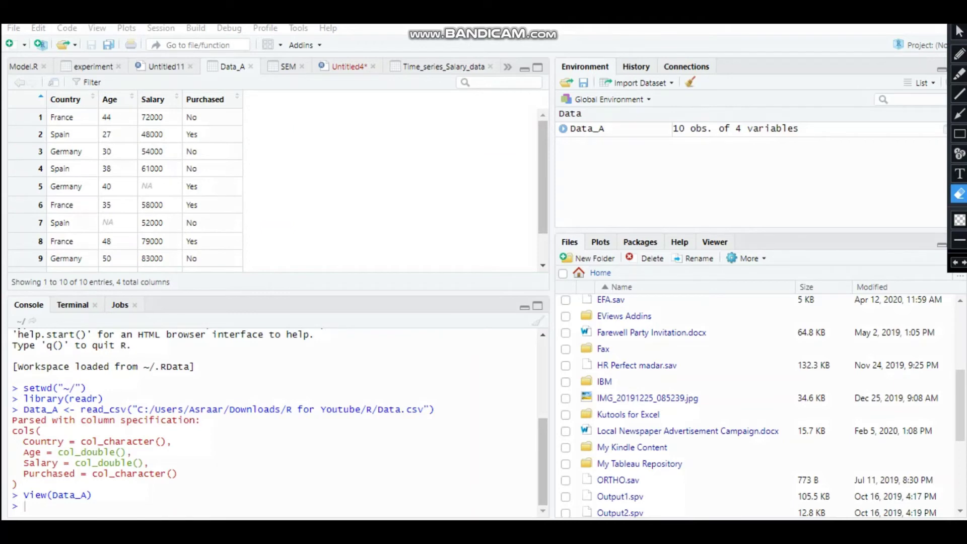
{"action": "key", "text": "Escape"}
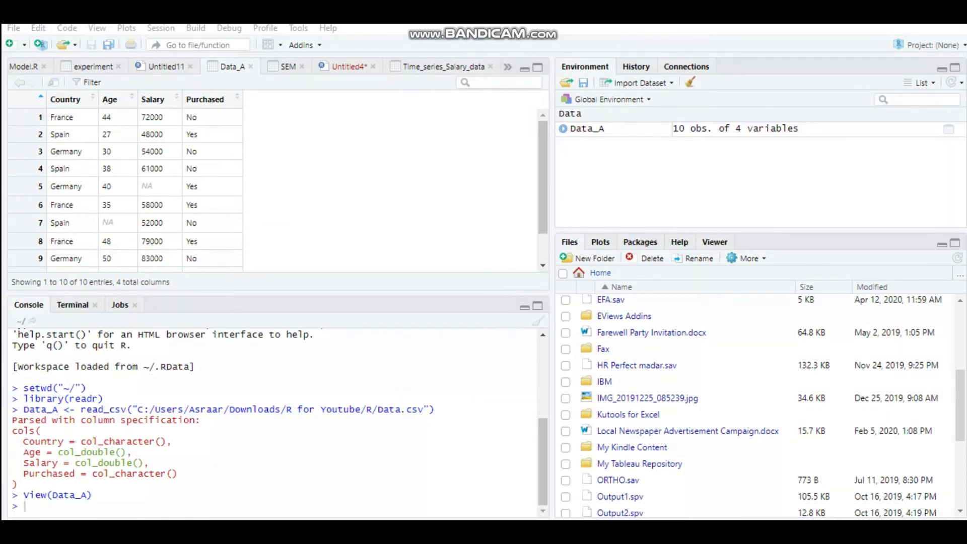
Load the SEM file from the Downloads folder into the SPSS import, keeping the SAV format
{"action": "left_click", "coordinate": [636, 83]}
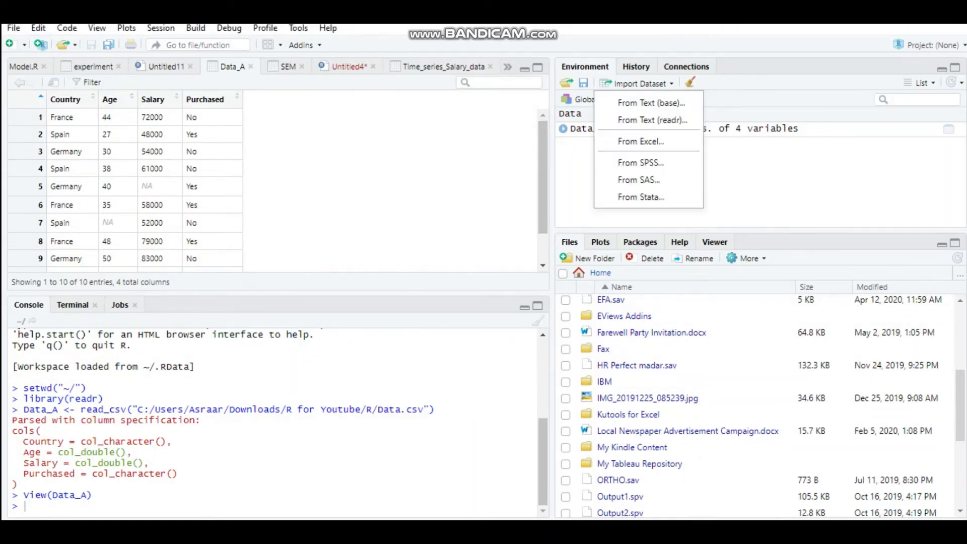
{"action": "left_click", "coordinate": [640, 162]}
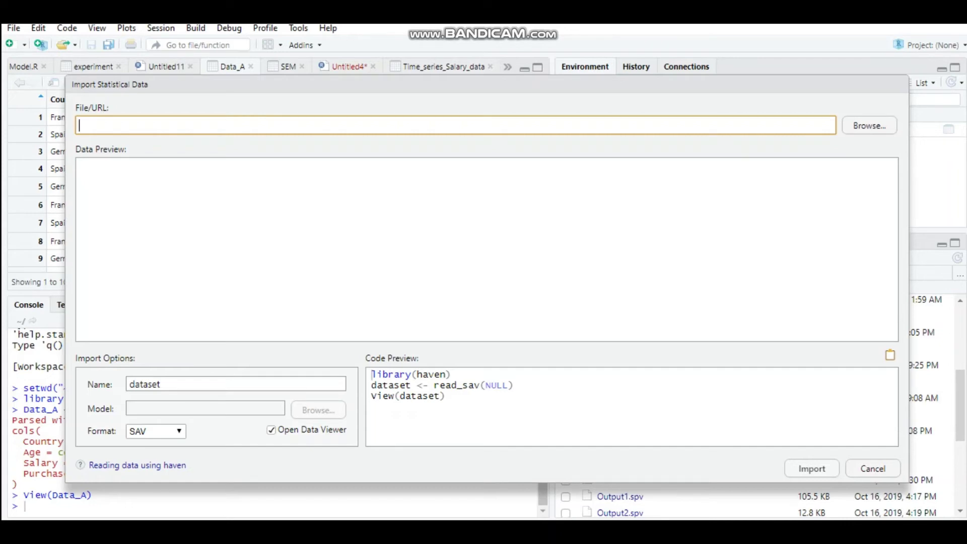
{"action": "left_click", "coordinate": [869, 125]}
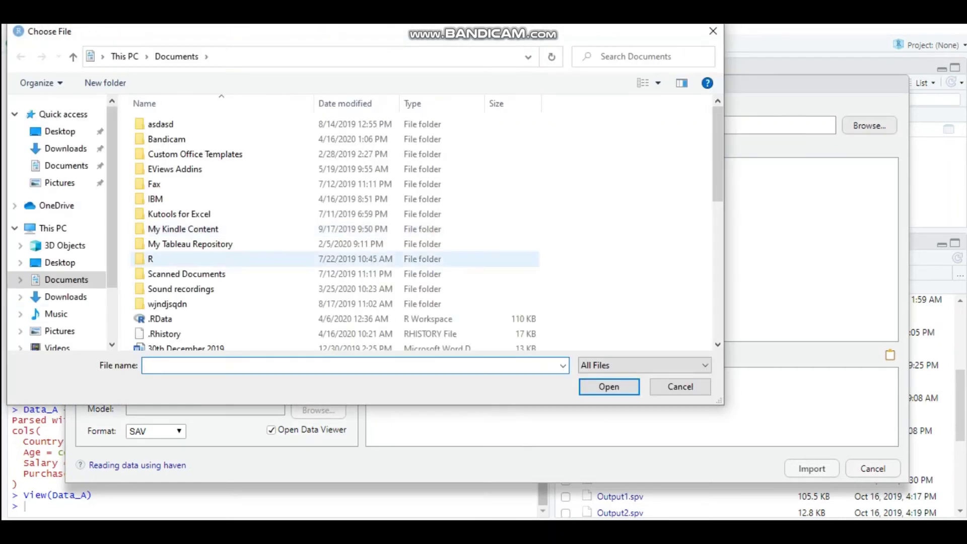
{"action": "scroll", "coordinate": [332, 226], "scroll_direction": "down", "scroll_amount": 1}
{"action": "left_click", "coordinate": [65, 148]}
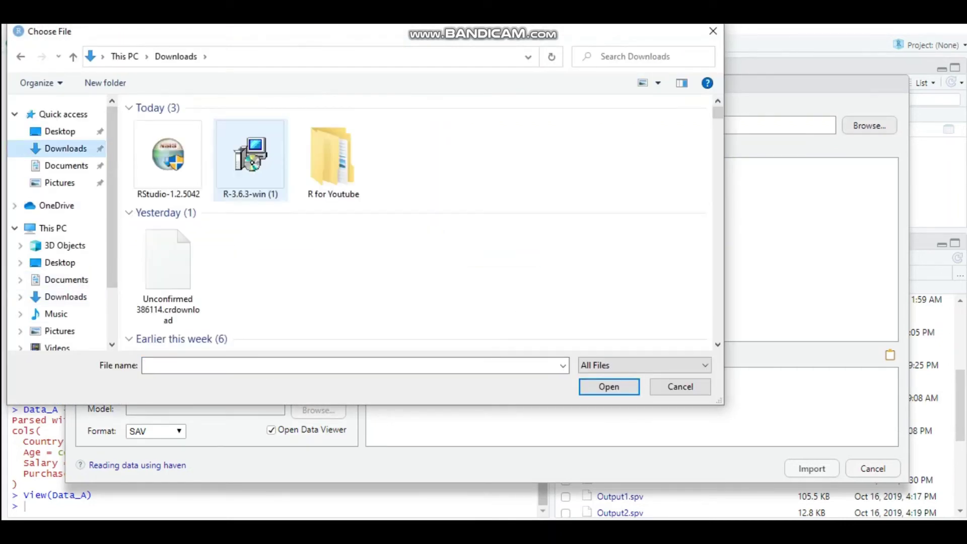
{"action": "scroll", "coordinate": [332, 227], "scroll_direction": "down", "scroll_amount": 15}
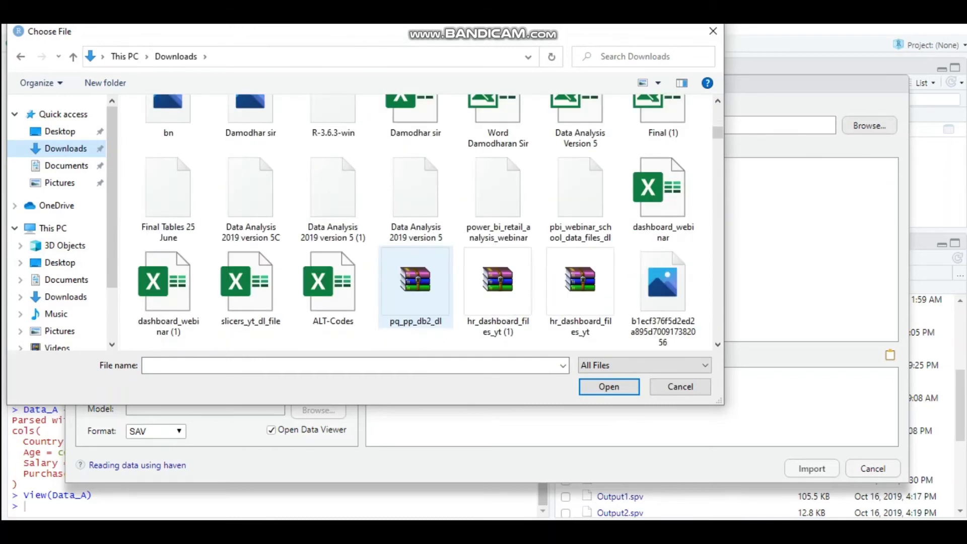
{"action": "scroll", "coordinate": [415, 282], "scroll_direction": "up", "scroll_amount": 15}
{"action": "scroll", "coordinate": [421, 272], "scroll_direction": "down", "scroll_amount": 2}
{"action": "left_click", "coordinate": [498, 254]}
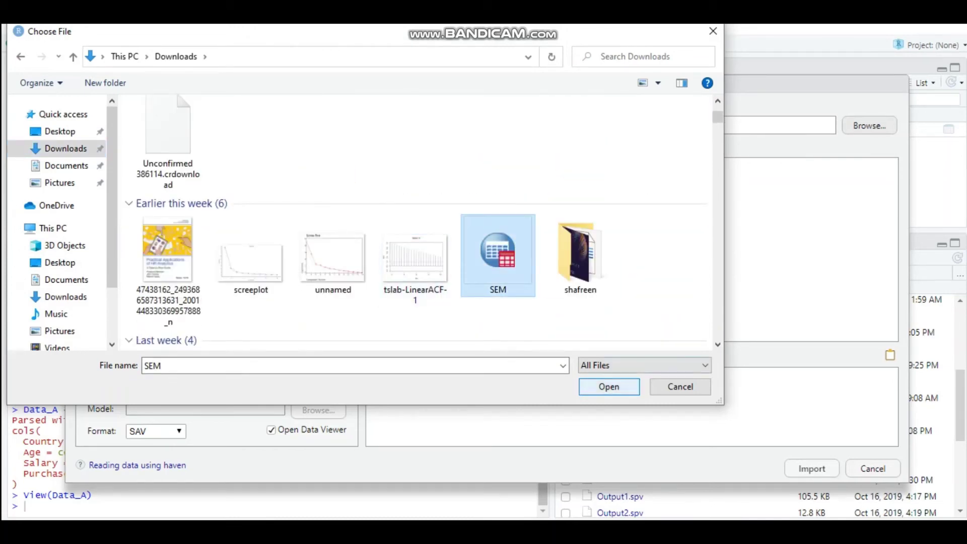
{"action": "key", "text": "Return"}
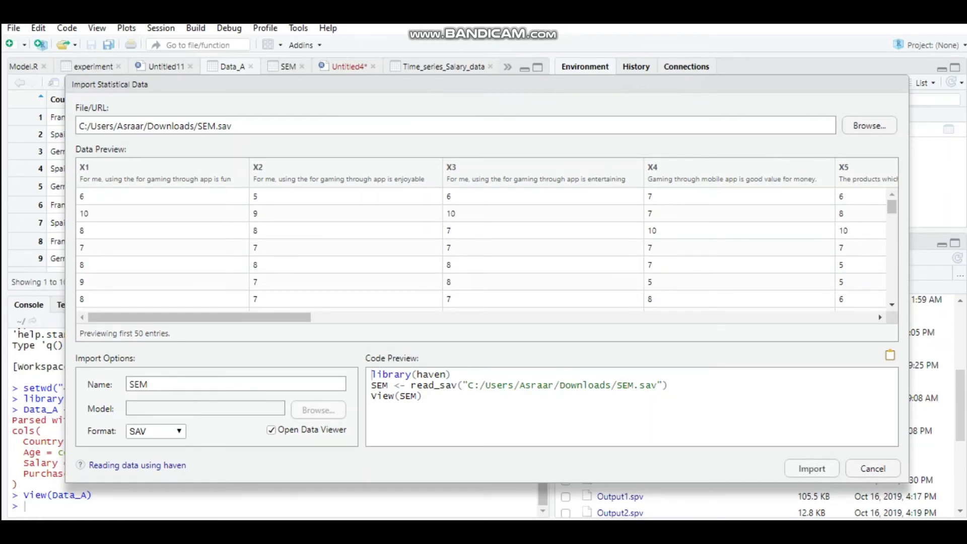
Review the data and code previews and import the dataset under the name SEM
{"action": "mouse_move", "coordinate": [199, 317]}
{"action": "left_mouse_down"}
{"action": "mouse_move", "coordinate": [762, 317]}
{"action": "mouse_move", "coordinate": [200, 317]}
{"action": "left_mouse_up"}
{"action": "left_click", "coordinate": [422, 396]}
{"action": "mouse_move", "coordinate": [199, 317]}
{"action": "left_mouse_down"}
{"action": "mouse_move", "coordinate": [706, 316]}
{"action": "mouse_move", "coordinate": [200, 317]}
{"action": "left_mouse_up"}
{"action": "left_click", "coordinate": [811, 468]}
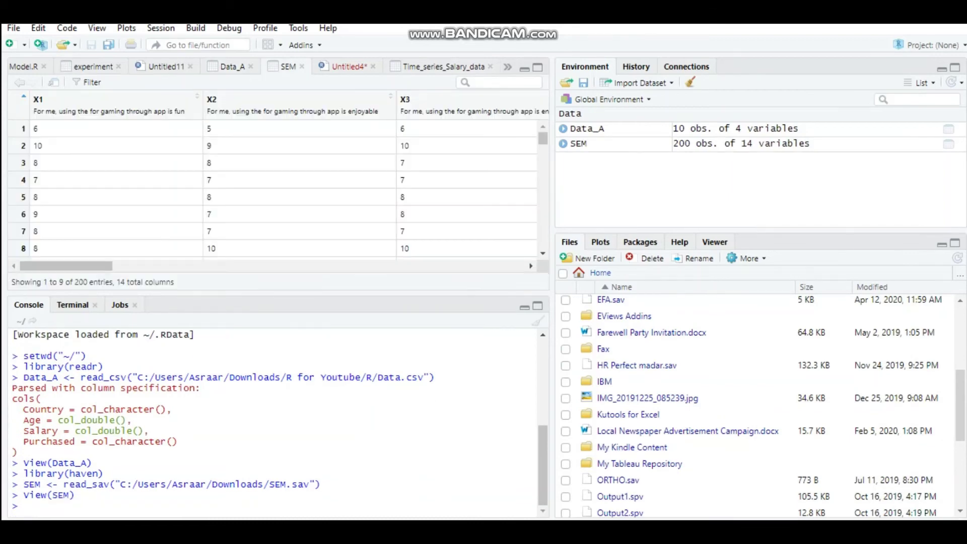
Look through the columns of the imported SEM dataset in the data viewer
{"action": "scroll", "coordinate": [272, 186], "scroll_direction": "up", "scroll_amount": 3}
{"action": "left_click_drag", "start_coordinate": [66, 266], "coordinate": [470, 266]}
{"action": "scroll", "coordinate": [278, 186], "scroll_direction": "left", "scroll_amount": 10}
Start an Excel dataset import and open its file chooser
{"action": "left_click", "coordinate": [639, 82]}
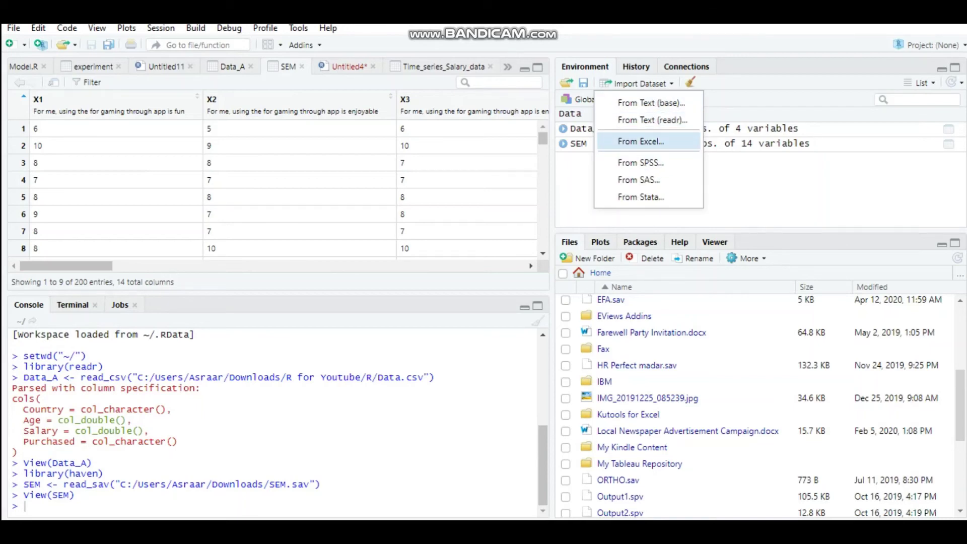
{"action": "left_click", "coordinate": [641, 142]}
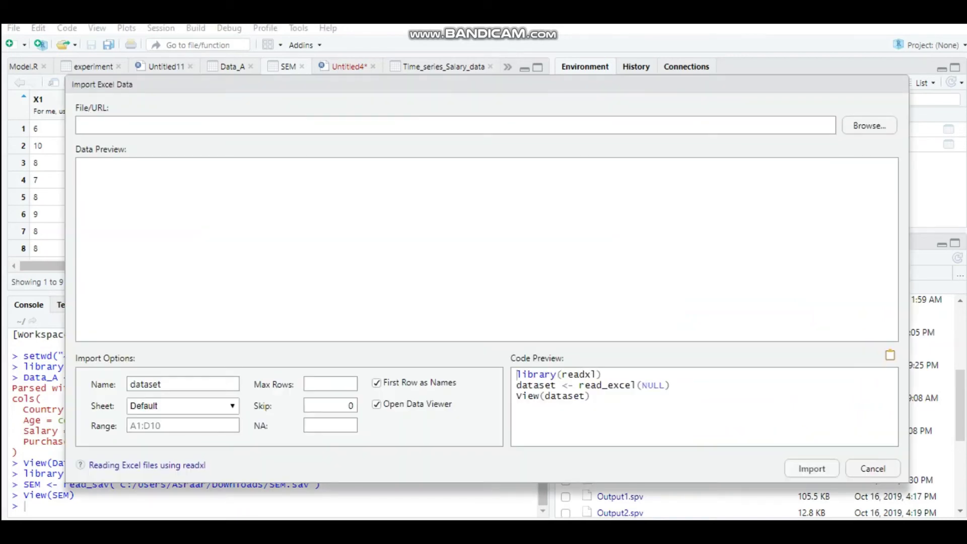
{"action": "left_click", "coordinate": [868, 126]}
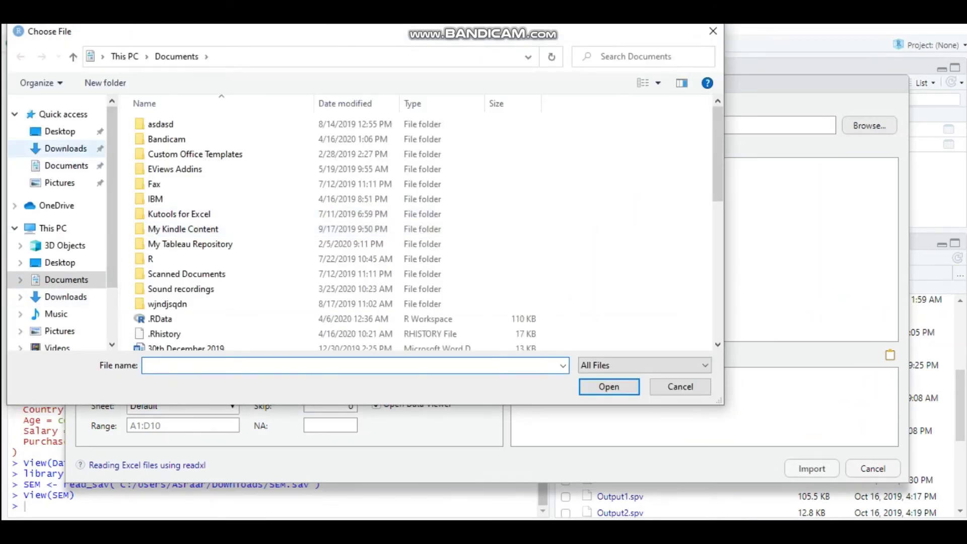
{"action": "left_click", "coordinate": [65, 148]}
{"action": "left_click", "coordinate": [333, 160]}
{"action": "double_click", "coordinate": [333, 160]}
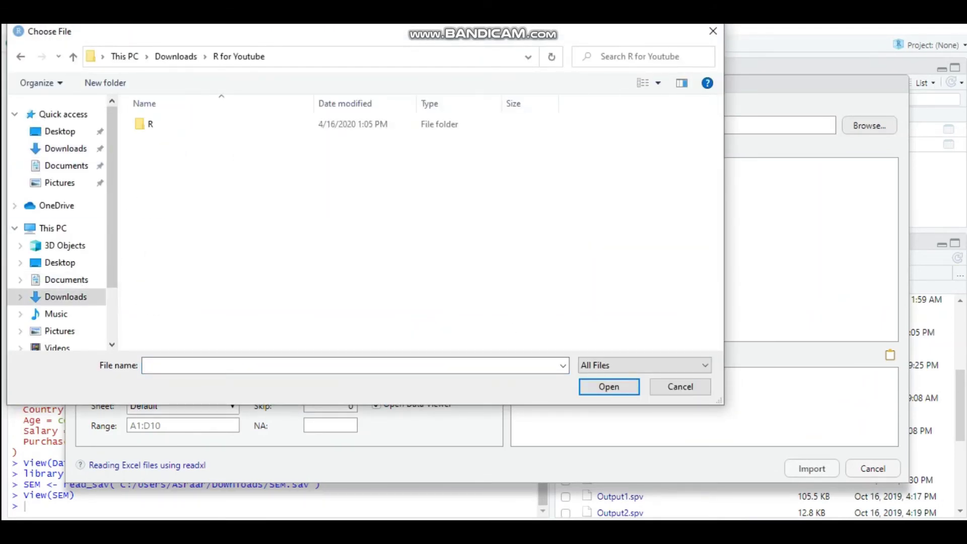
{"action": "double_click", "coordinate": [151, 124]}
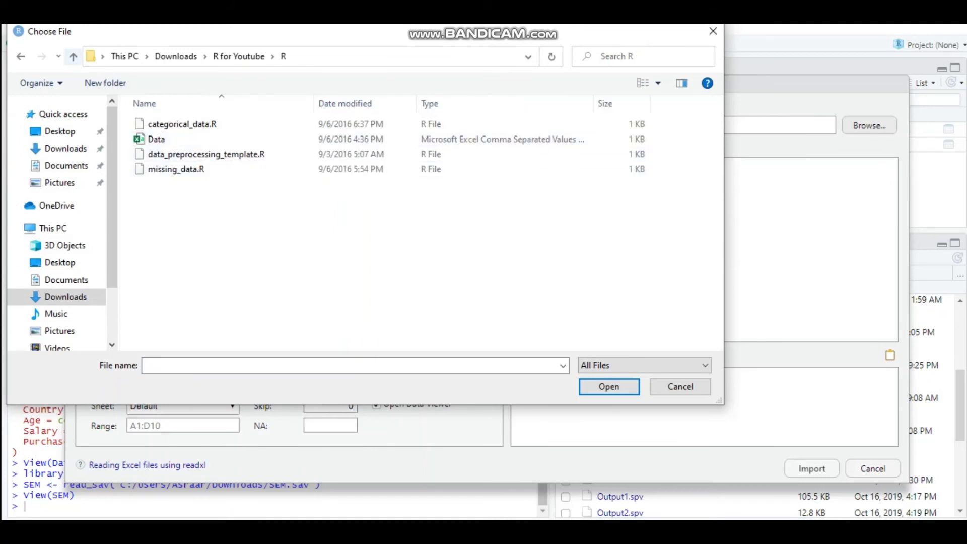
{"action": "left_click", "coordinate": [73, 56]}
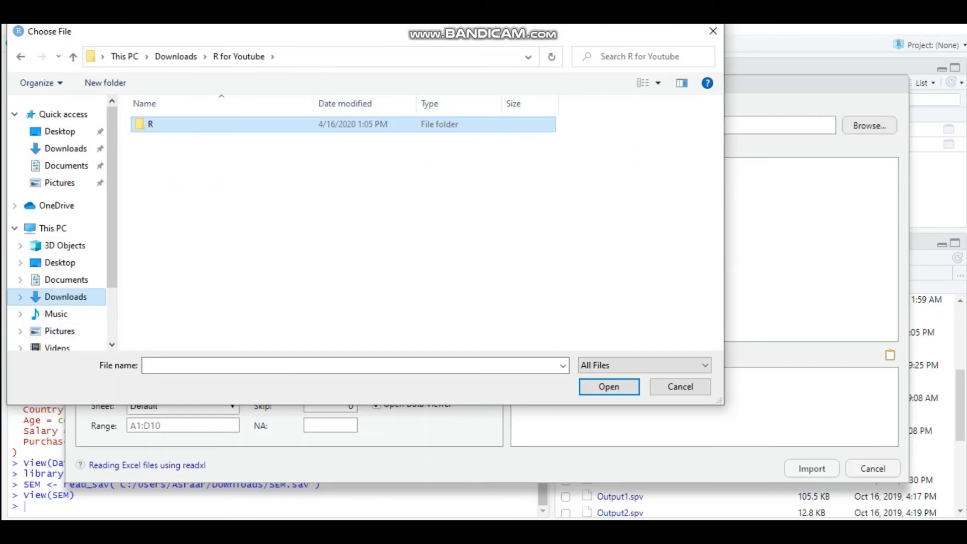
Load the AirPassengers workbook from the Downloads folder into the Excel import
{"action": "left_click", "coordinate": [66, 296]}
{"action": "scroll", "coordinate": [250, 277], "scroll_direction": "down", "scroll_amount": 1}
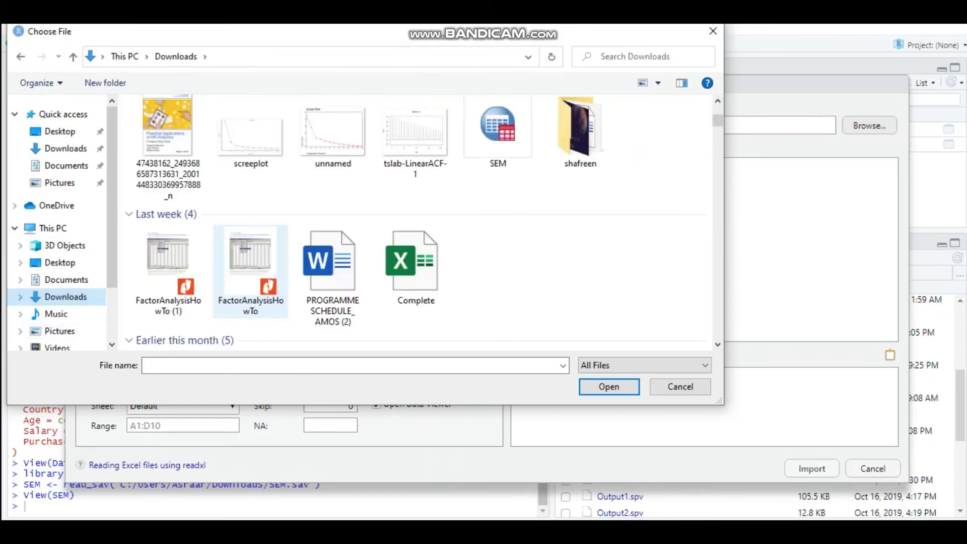
{"action": "scroll", "coordinate": [250, 277], "scroll_direction": "up", "scroll_amount": 1}
{"action": "scroll", "coordinate": [251, 277], "scroll_direction": "down", "scroll_amount": 1}
{"action": "left_click", "coordinate": [415, 265]}
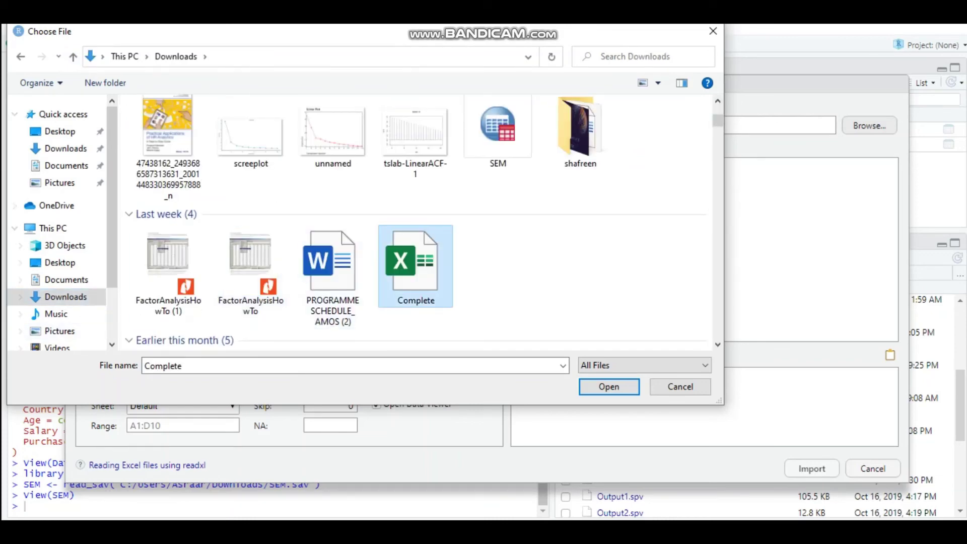
{"action": "scroll", "coordinate": [417, 221], "scroll_direction": "down", "scroll_amount": 5}
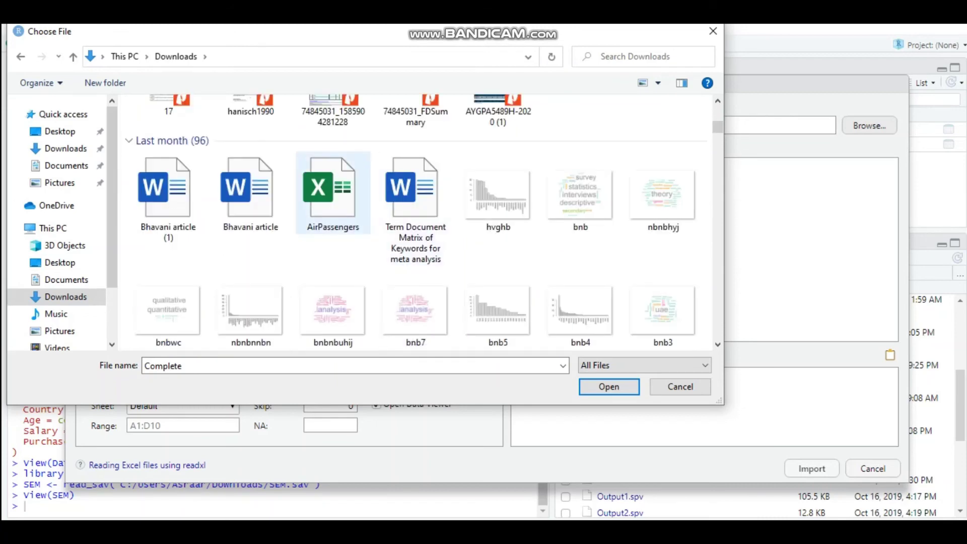
{"action": "left_click", "coordinate": [333, 191]}
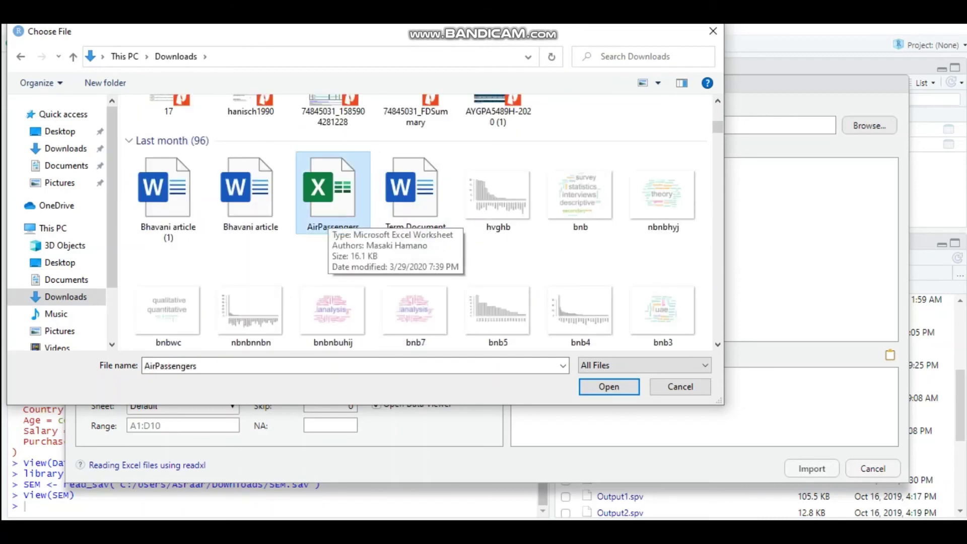
{"action": "left_click", "coordinate": [608, 387]}
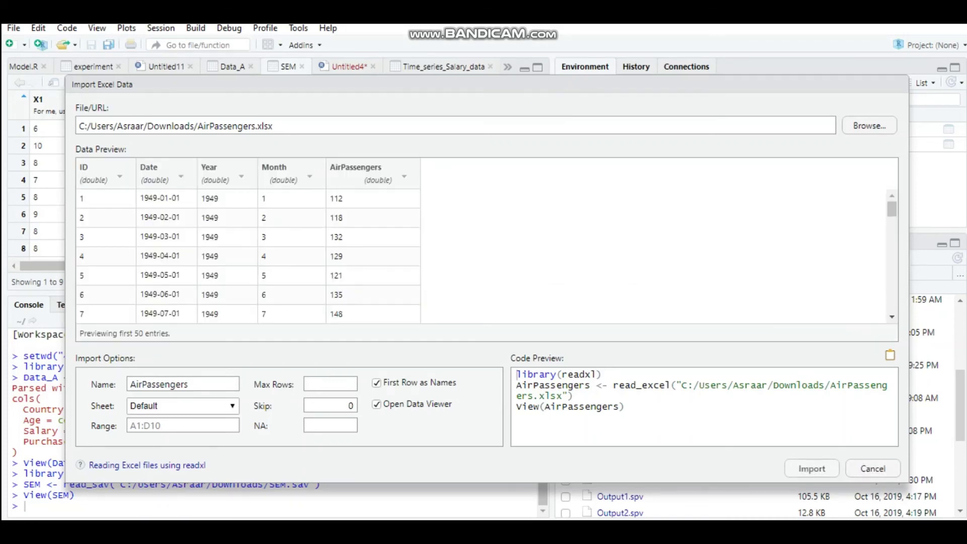
Examine the AirPassengers data preview and the available sheet choices, leaving the sheet on Default
{"action": "scroll", "coordinate": [247, 256], "scroll_direction": "down", "scroll_amount": 5}
{"action": "scroll", "coordinate": [247, 255], "scroll_direction": "up", "scroll_amount": 5}
{"action": "left_click", "coordinate": [183, 405]}
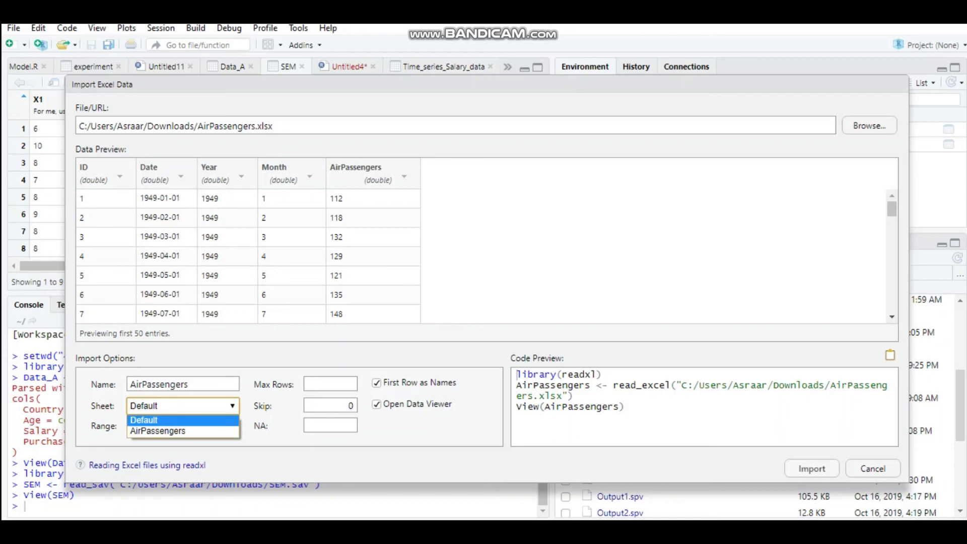
{"action": "key", "text": "Escape"}
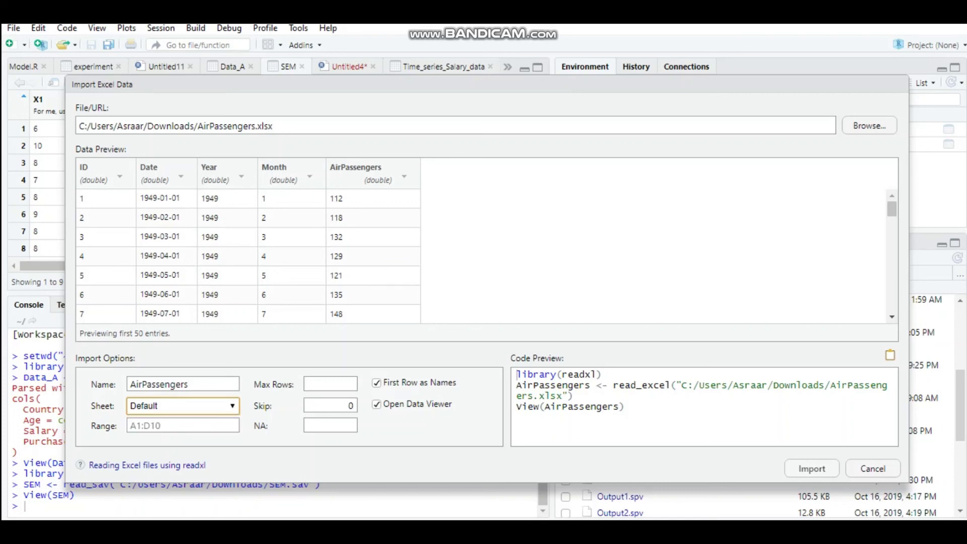
{"action": "left_click", "coordinate": [183, 405]}
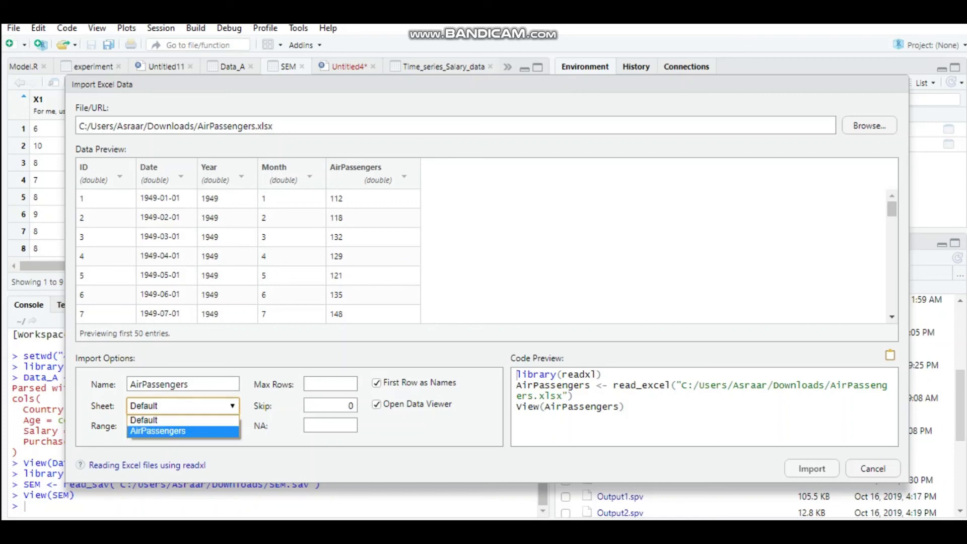
{"action": "key", "text": "Up"}
{"action": "key", "text": "Down"}
{"action": "key", "text": "Escape"}
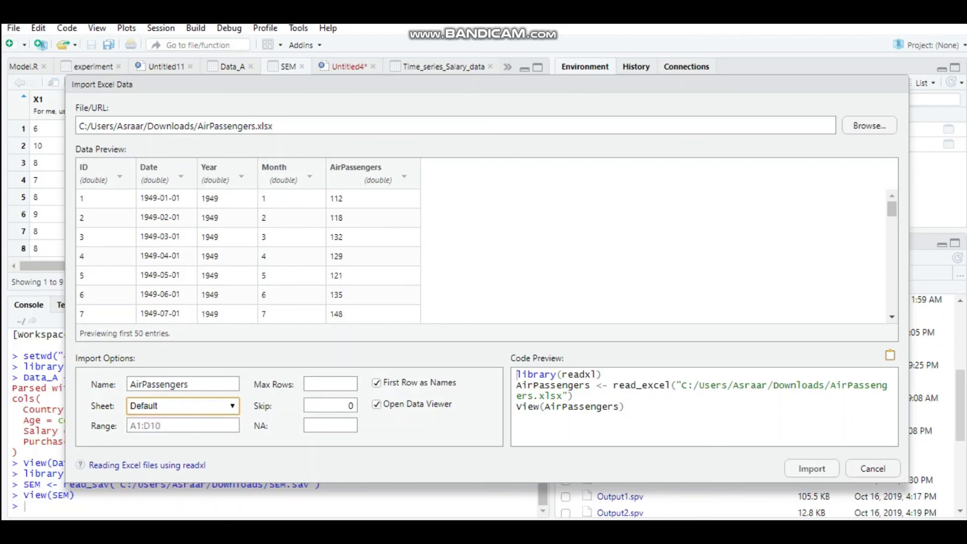
{"action": "key", "text": "alt+Down"}
{"action": "key", "text": "Down"}
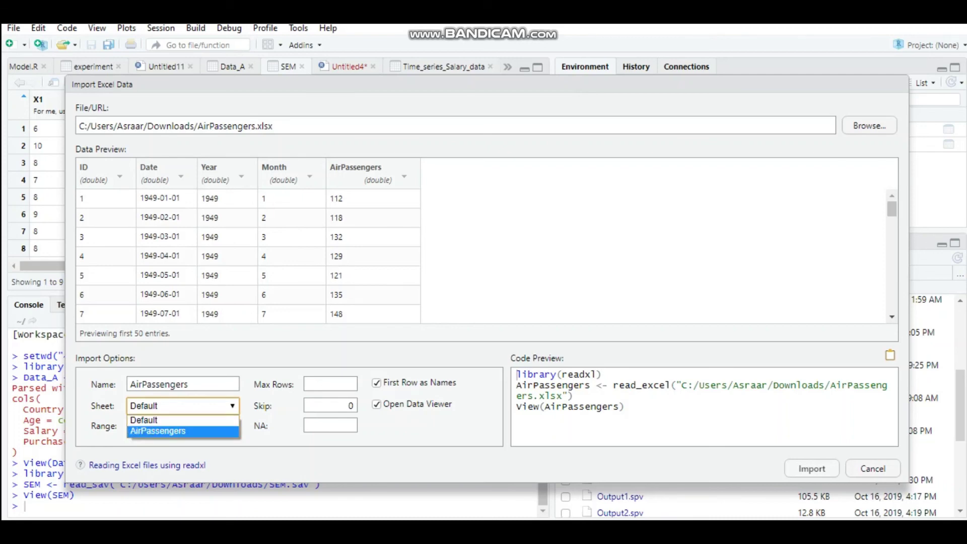
{"action": "key", "text": "Escape"}
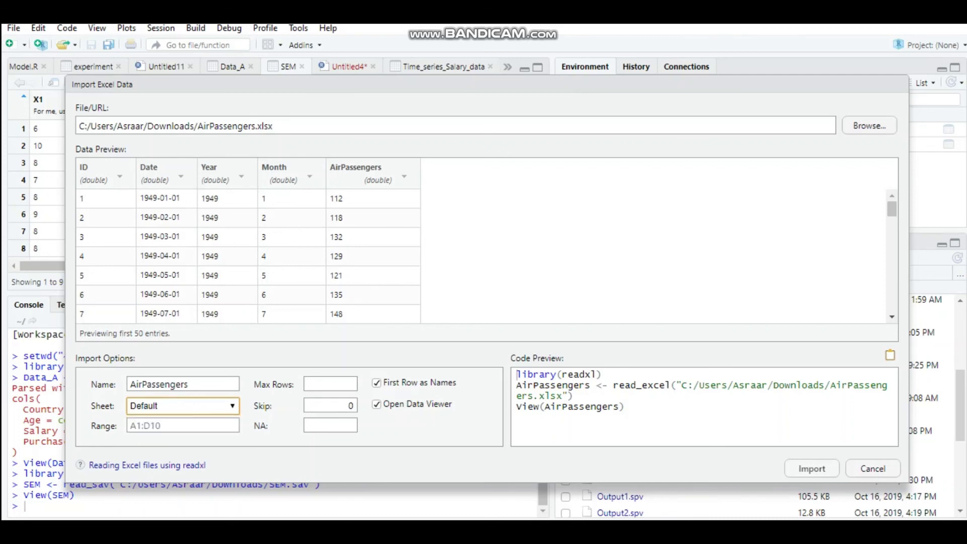
{"action": "key", "text": "alt+Down"}
{"action": "key", "text": "Down"}
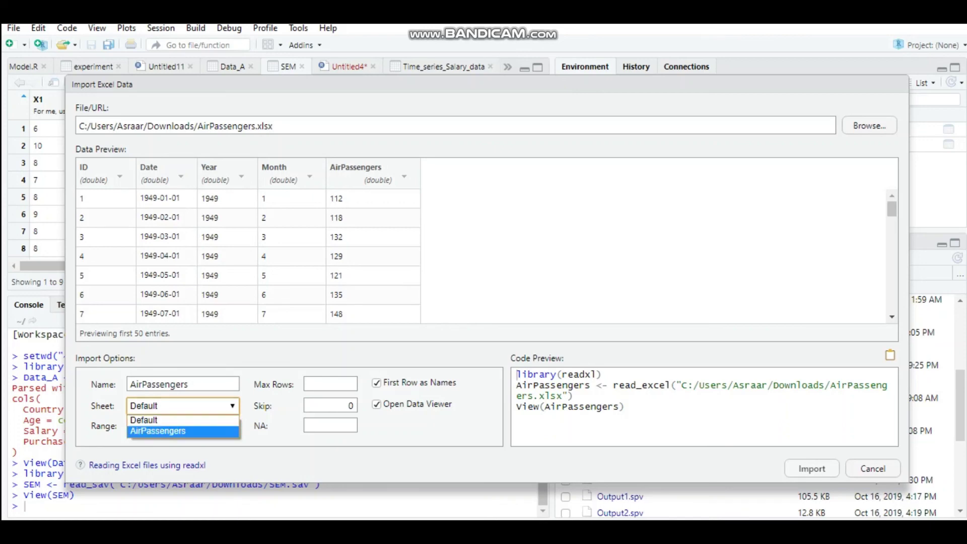
{"action": "key", "text": "Up"}
{"action": "key", "text": "Escape"}
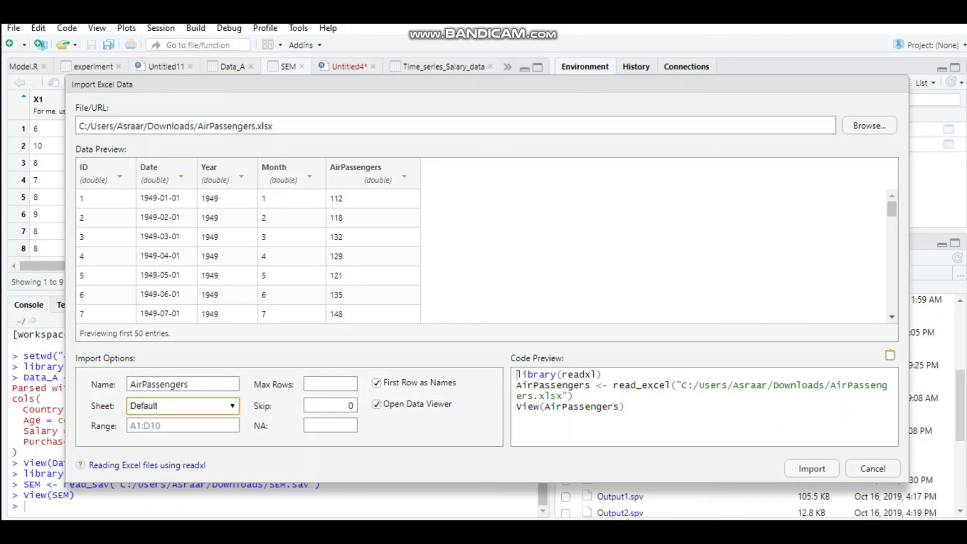
Review the import code preview and import the dataset under the name AirPassengers
{"action": "left_click_drag", "start_coordinate": [625, 407], "coordinate": [517, 374]}
{"action": "left_click", "coordinate": [625, 407]}
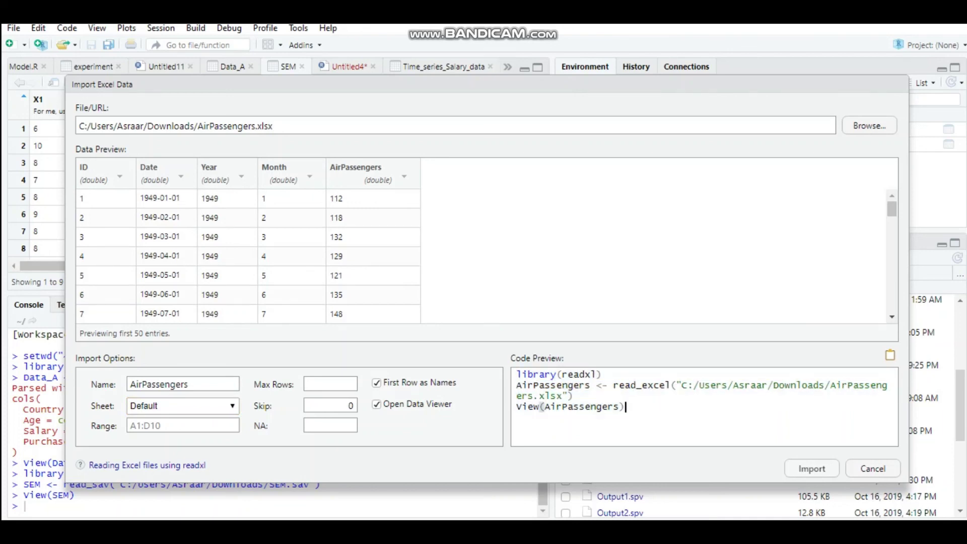
{"action": "left_click", "coordinate": [810, 468]}
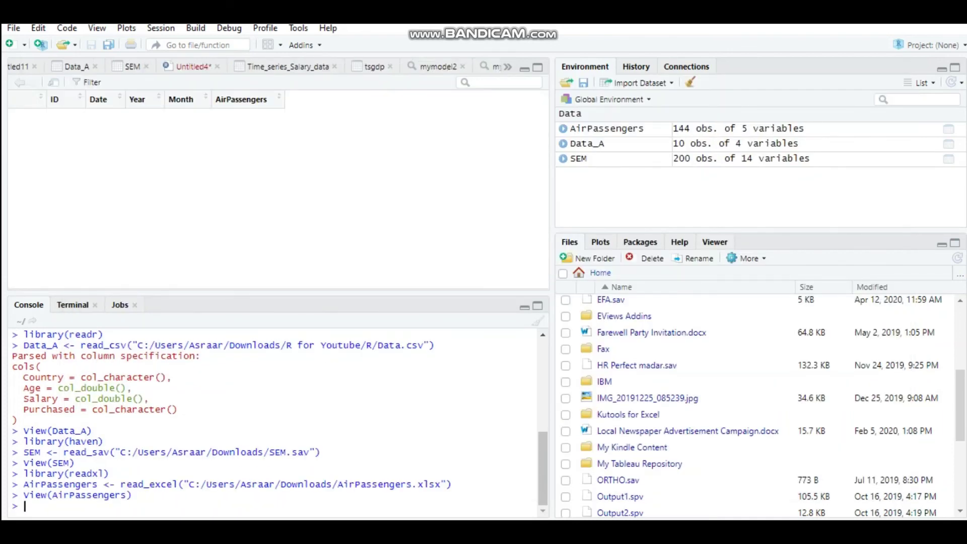